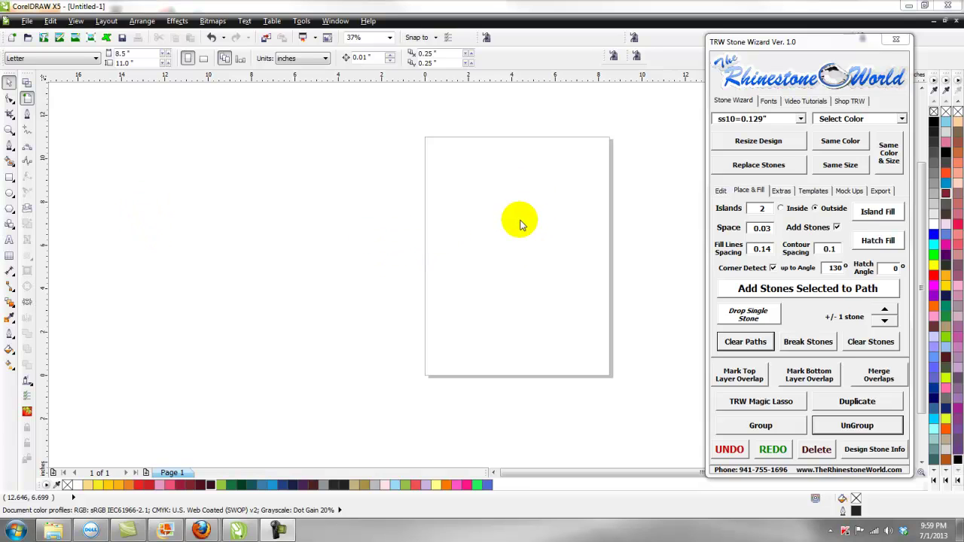
- Add a capital letter B as artistic text on the page and enlarge it to about 4.93 by 5.75 inches
{"action": "left_click", "coordinate": [10, 241]}
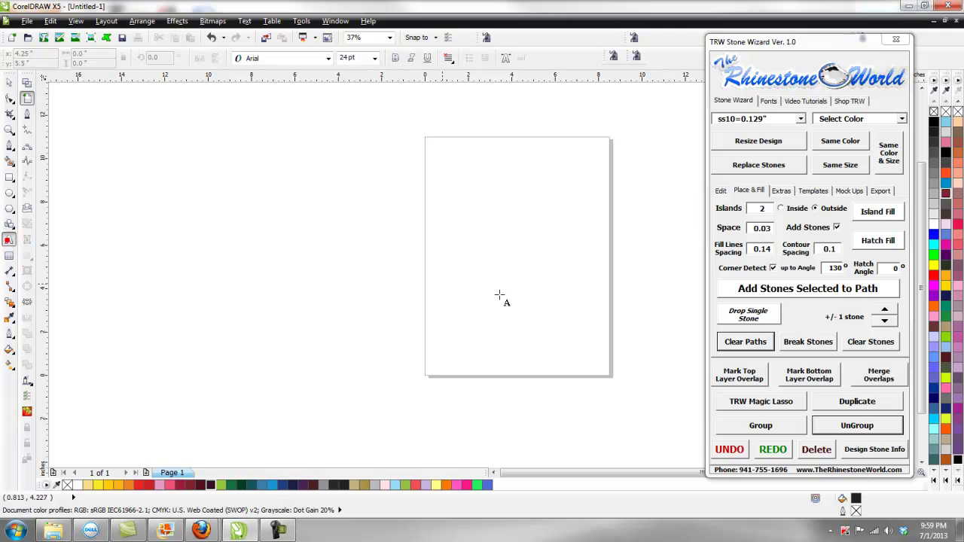
{"action": "left_click", "coordinate": [502, 240]}
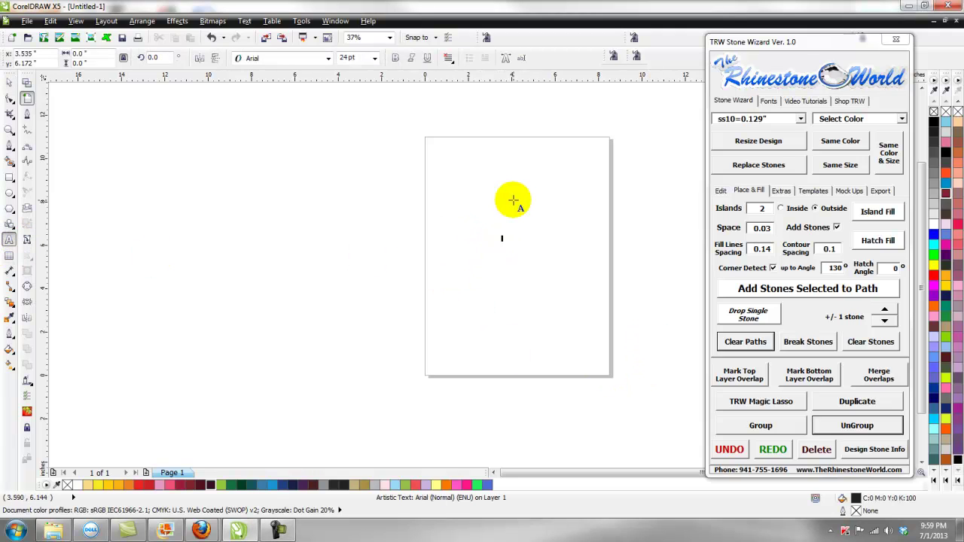
{"action": "key", "text": "Escape"}
{"action": "left_click", "coordinate": [10, 83]}
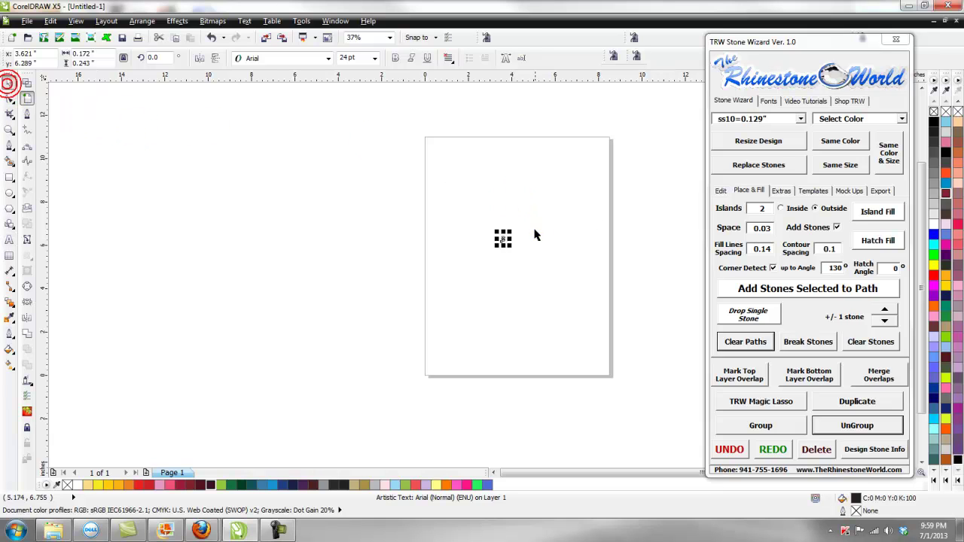
{"action": "left_click_drag", "start_coordinate": [510, 232], "coordinate": [627, 119]}
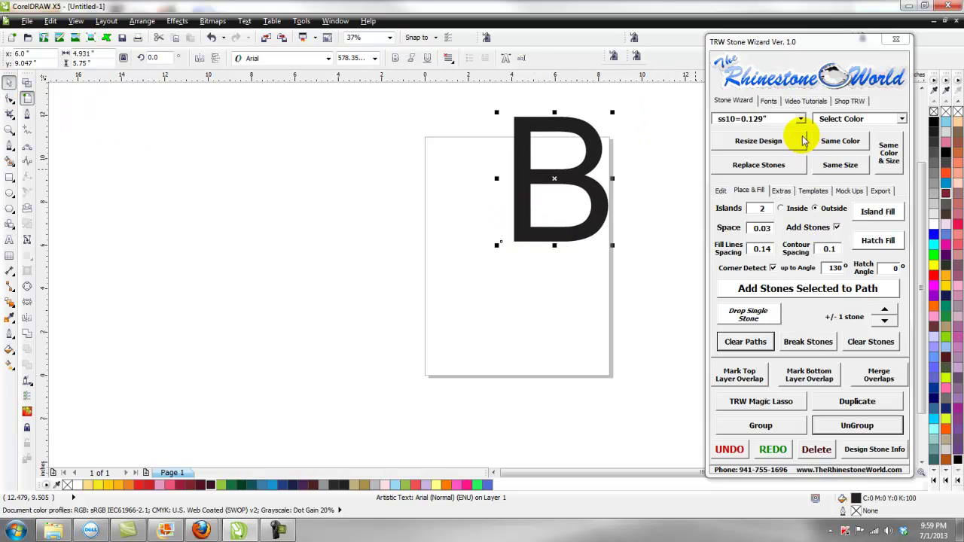
- Change the letter B's font to College-Black
{"action": "left_click", "coordinate": [769, 101]}
{"action": "double_click", "coordinate": [757, 165]}
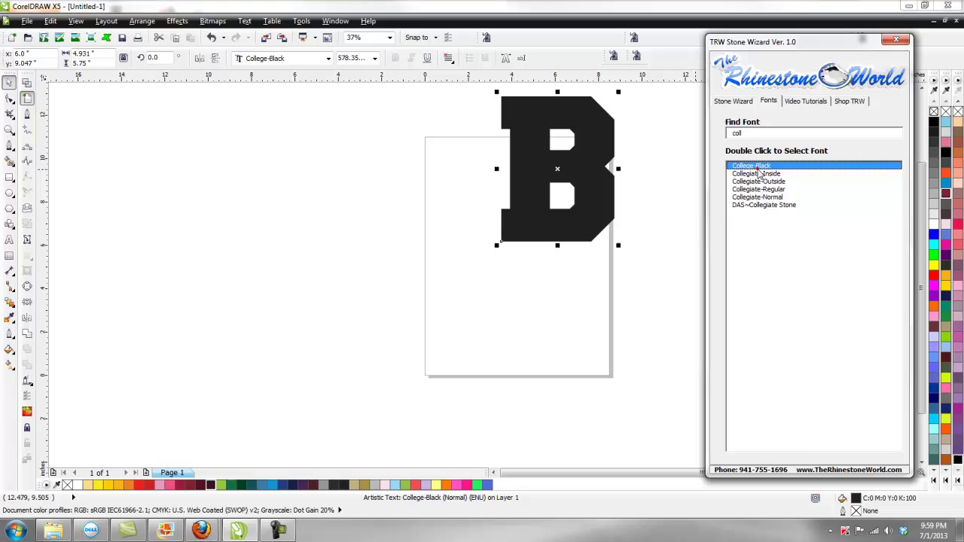
{"action": "left_click", "coordinate": [737, 101]}
- Move the letter B to the middle of the page and enlarge it to about 5.39 by 6.92 inches
{"action": "left_click_drag", "start_coordinate": [592, 190], "coordinate": [520, 318]}
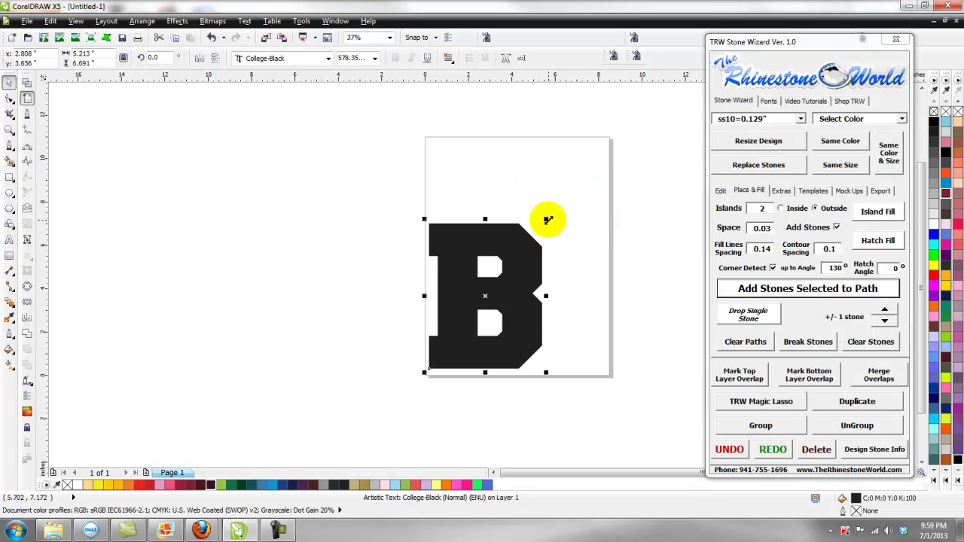
{"action": "left_click_drag", "start_coordinate": [548, 219], "coordinate": [549, 221]}
{"action": "left_click_drag", "start_coordinate": [523, 262], "coordinate": [553, 224]}
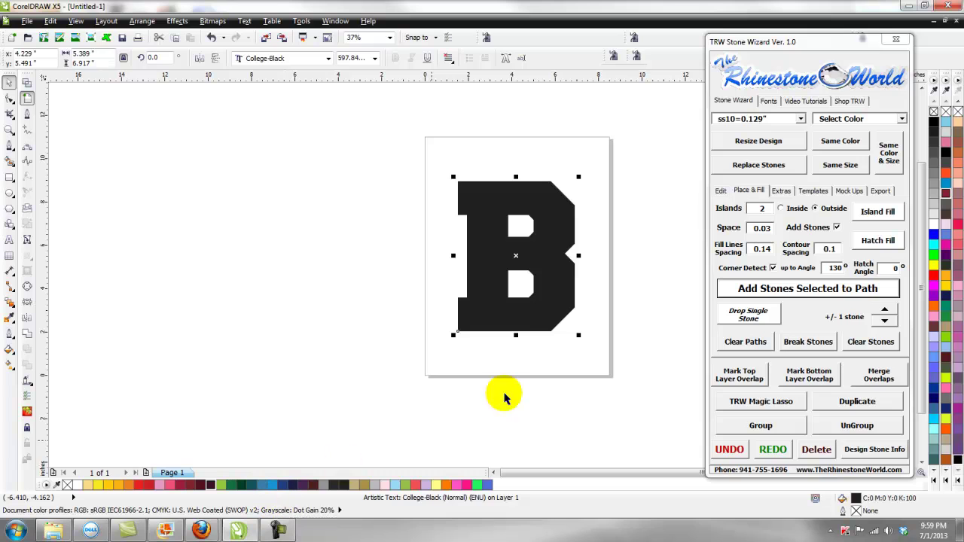
{"action": "left_click", "coordinate": [850, 101]}
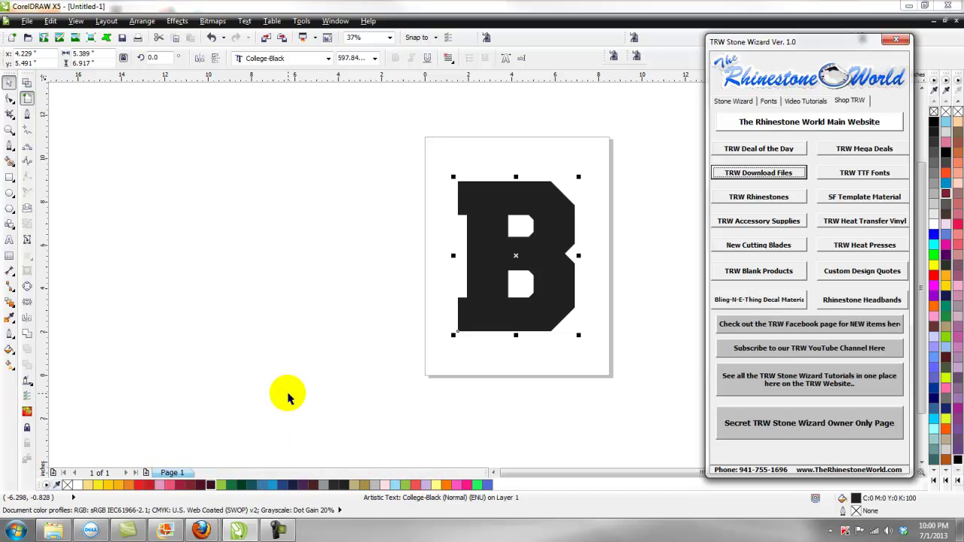
{"action": "left_click", "coordinate": [382, 337]}
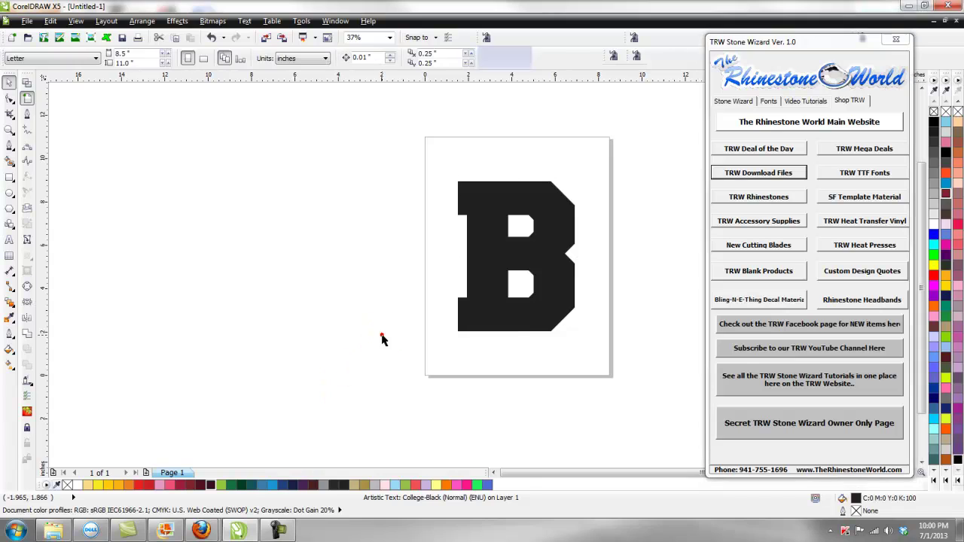
{"action": "left_click", "coordinate": [549, 287]}
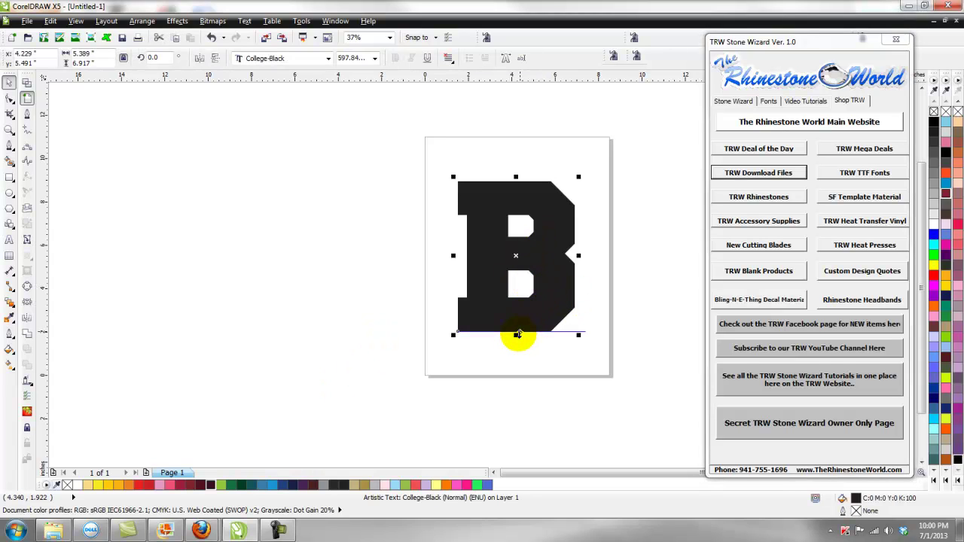
{"action": "left_click", "coordinate": [517, 374]}
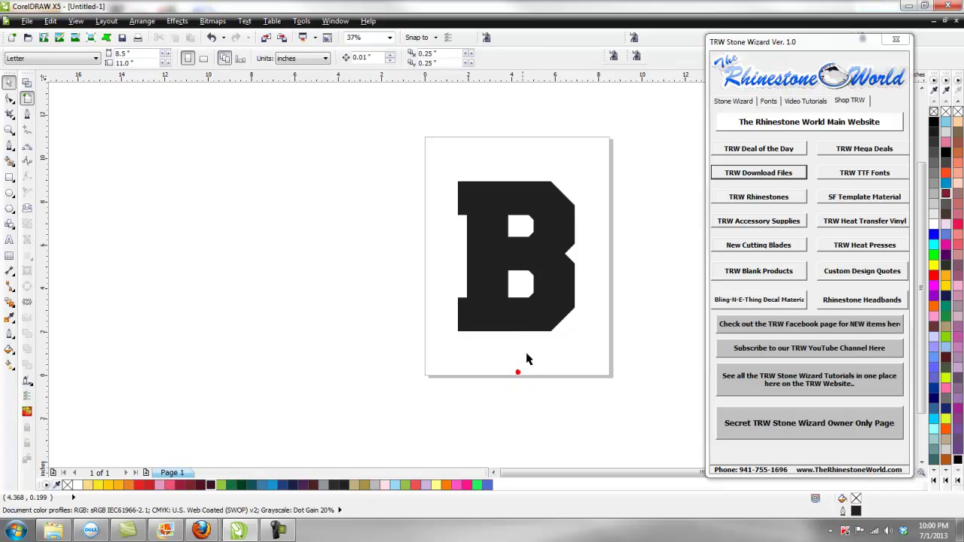
- Fill the letter B with the Dark Maroon Easyweed color
{"action": "left_click", "coordinate": [543, 305]}
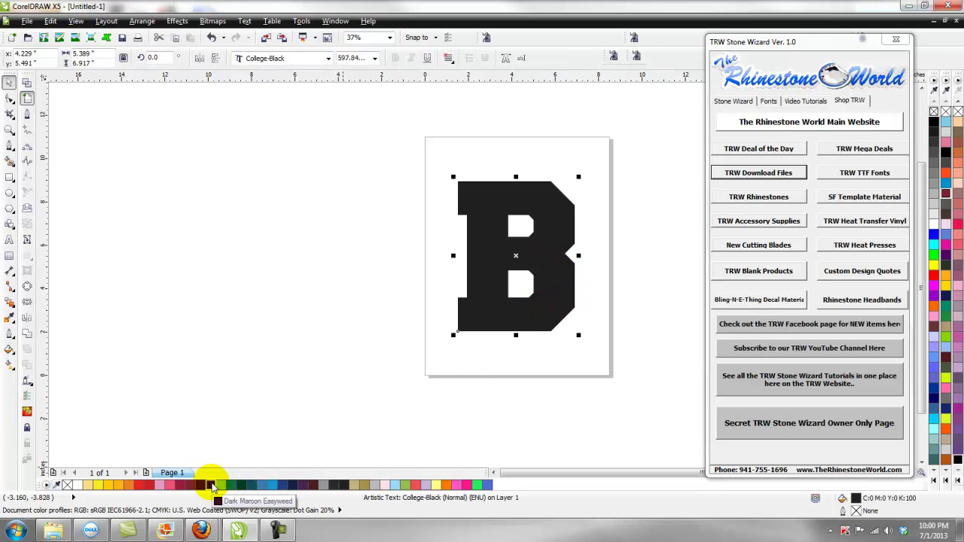
{"action": "left_click", "coordinate": [211, 484]}
{"action": "left_click", "coordinate": [433, 428]}
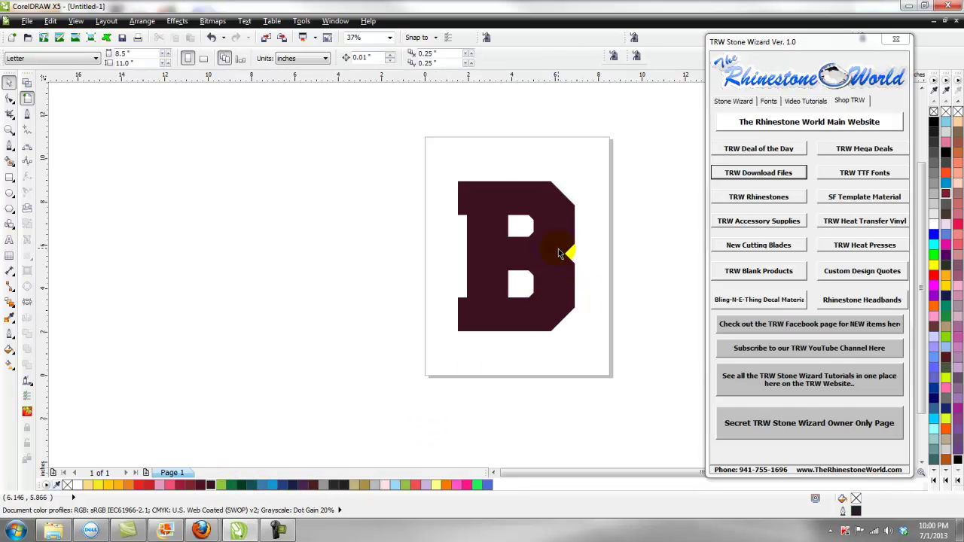
{"action": "left_click", "coordinate": [543, 223]}
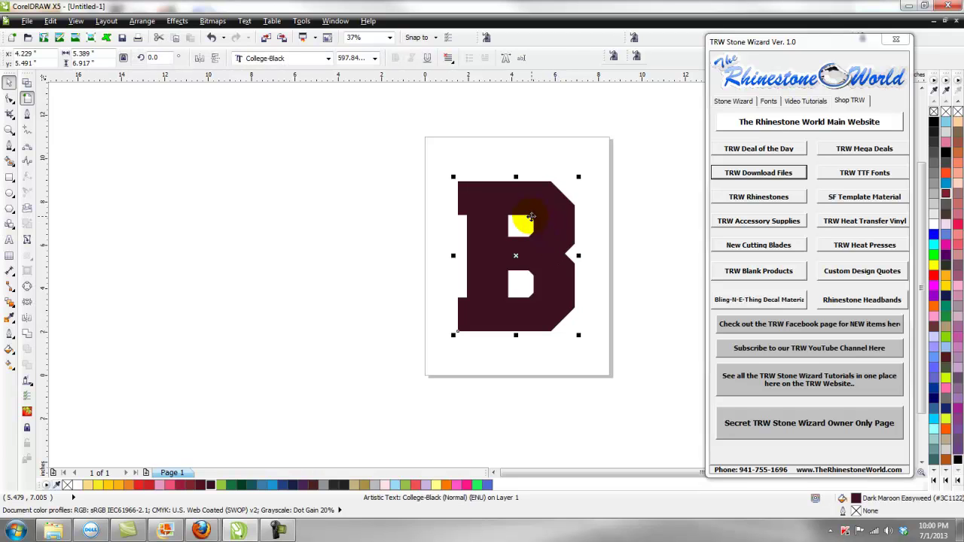
{"action": "scroll", "coordinate": [528, 229], "scroll_direction": "up", "scroll_amount": 2}
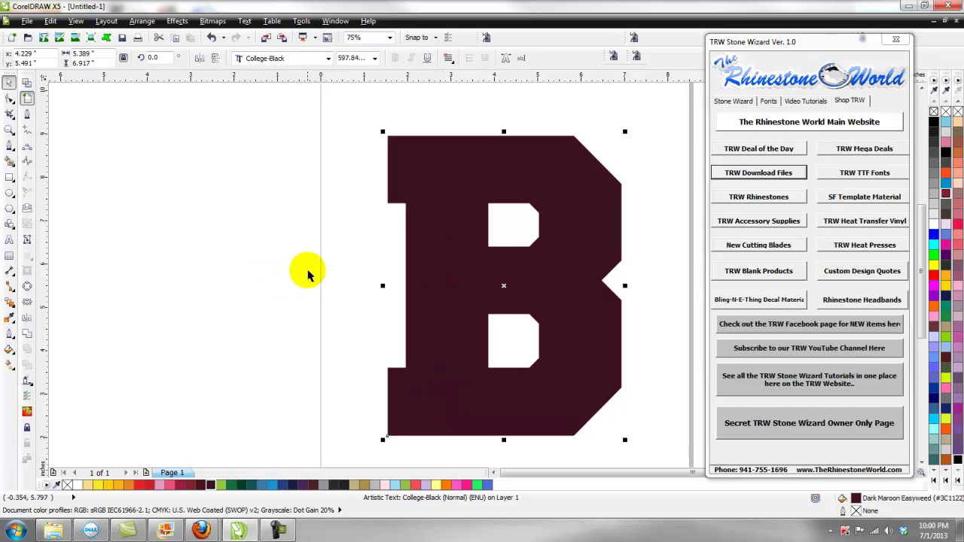
{"action": "scroll", "coordinate": [308, 275], "scroll_direction": "down", "scroll_amount": 2}
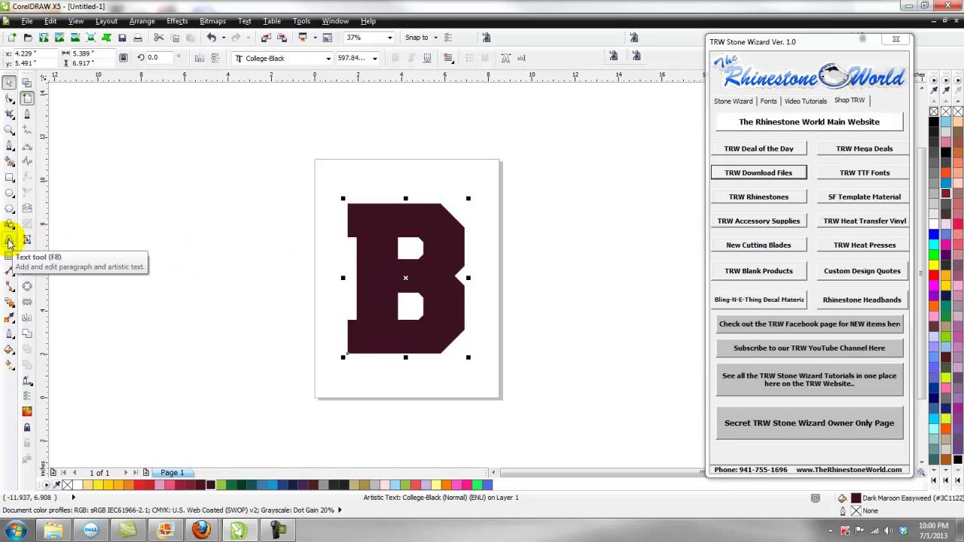
- Add the artistic text BEARCATS above the letter B and enlarge it to about 4.17 inches wide
{"action": "left_click", "coordinate": [11, 240]}
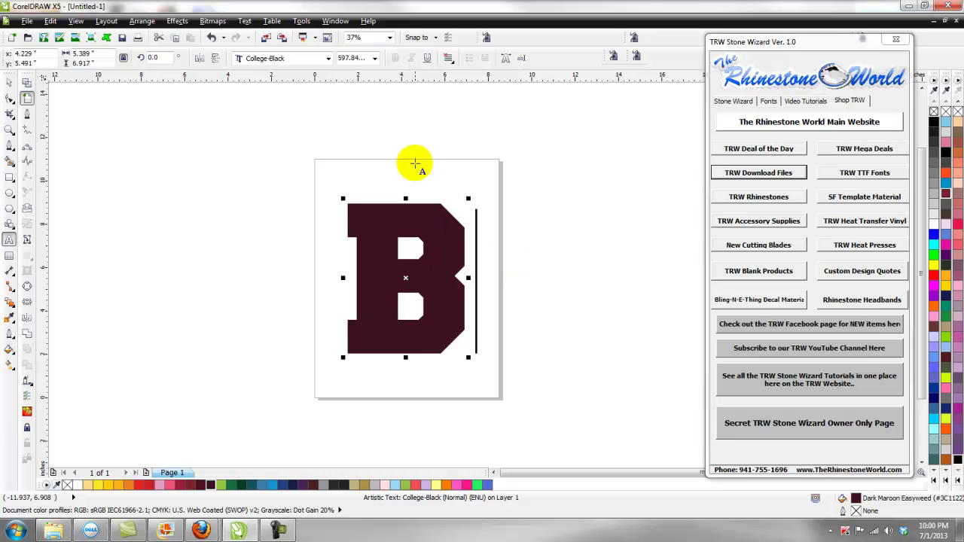
{"action": "left_click", "coordinate": [415, 160]}
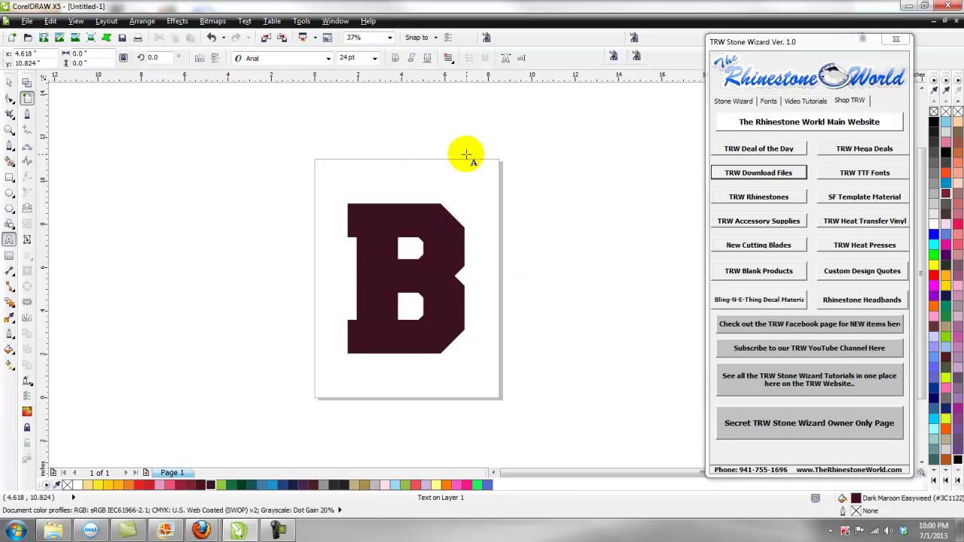
{"action": "type", "text": "BEARCATS"}
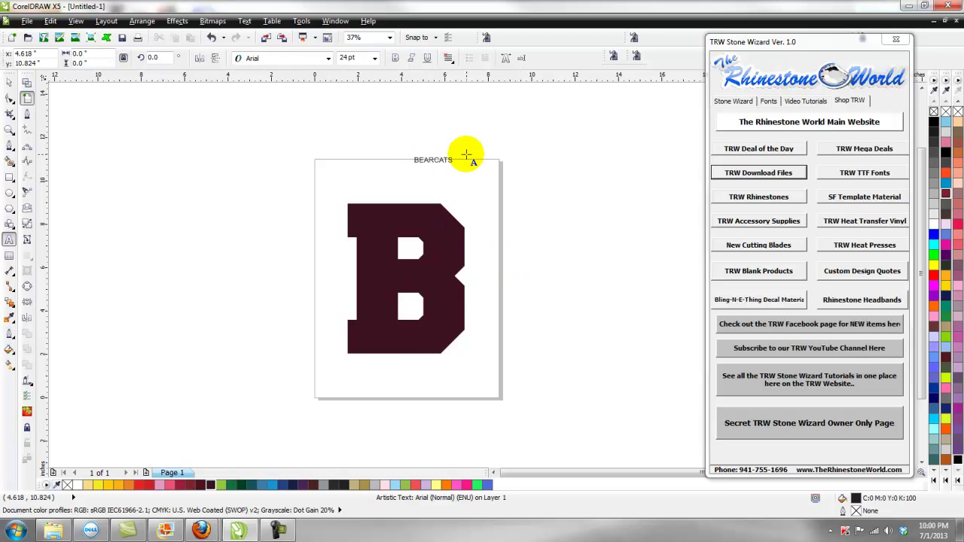
{"action": "left_click", "coordinate": [9, 81]}
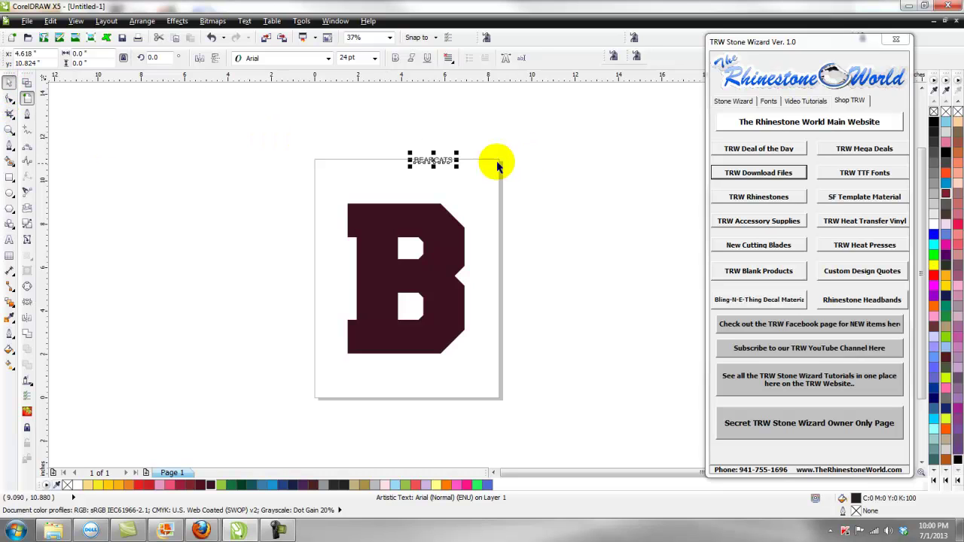
{"action": "left_click_drag", "start_coordinate": [457, 153], "coordinate": [505, 123]}
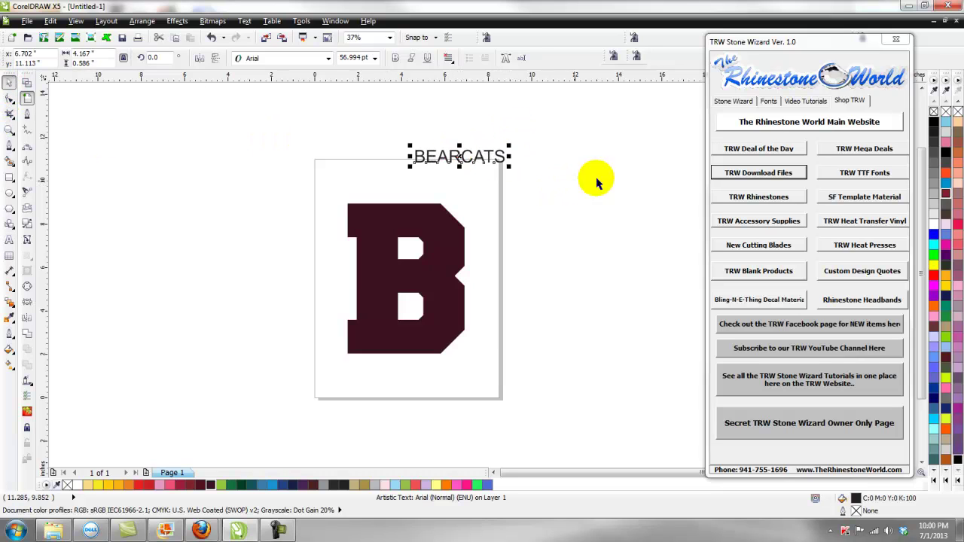
- Set the BEARCATS text to the College-Black font and enlarge it to about 5.92 inches wide
{"action": "left_click", "coordinate": [768, 100]}
{"action": "double_click", "coordinate": [763, 173]}
{"action": "double_click", "coordinate": [762, 166]}
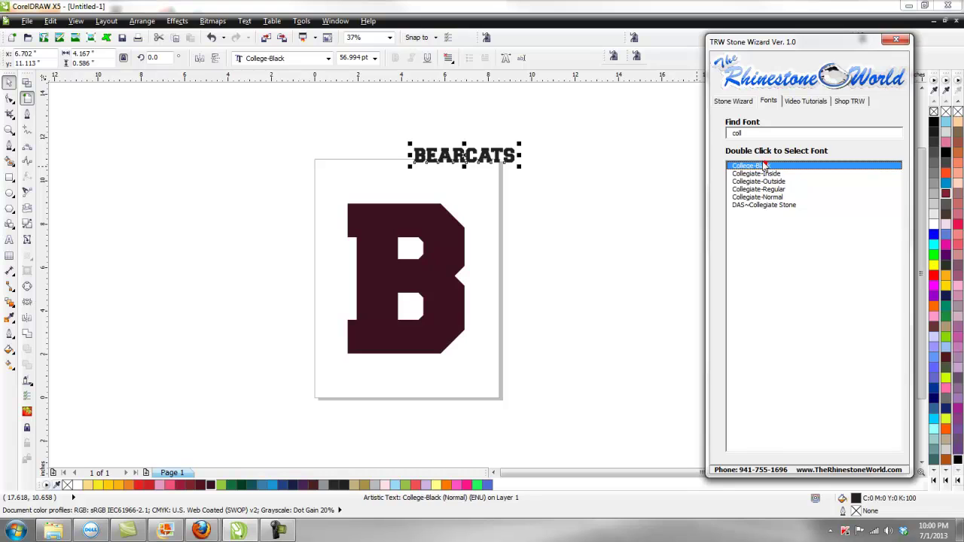
{"action": "left_click", "coordinate": [732, 100]}
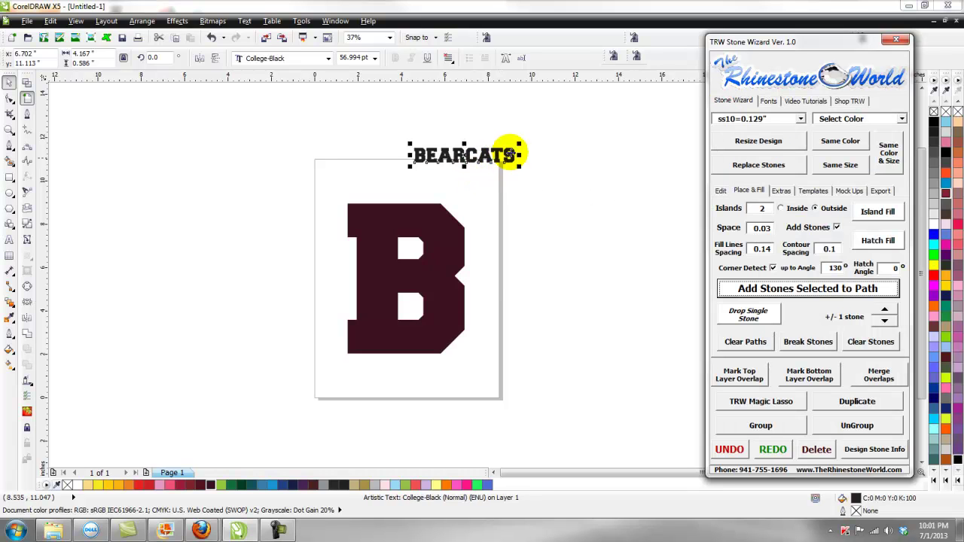
{"action": "left_click_drag", "start_coordinate": [520, 145], "coordinate": [548, 140]}
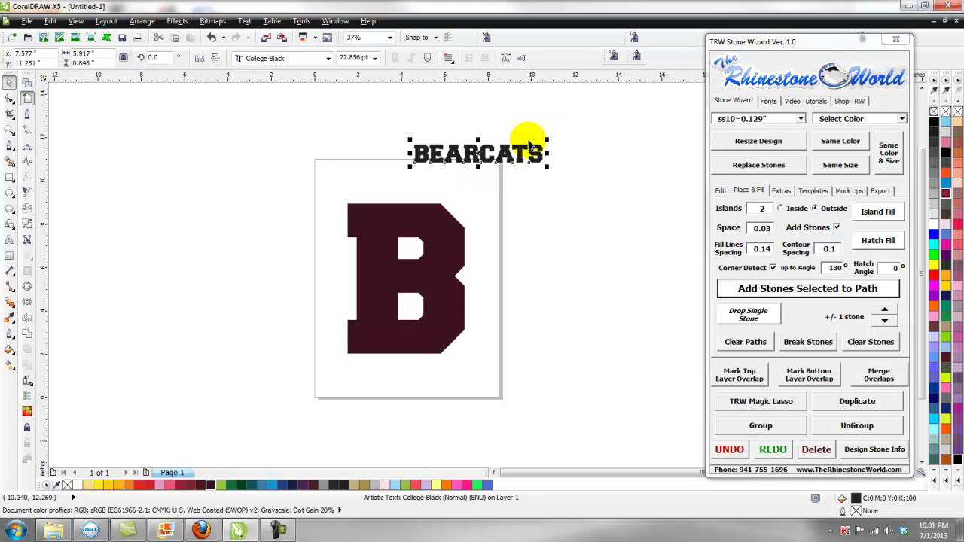
- Draw a straight vertical line about 6.28 inches long down the stem of the letter B with the Pen tool
{"action": "left_click", "coordinate": [9, 149]}
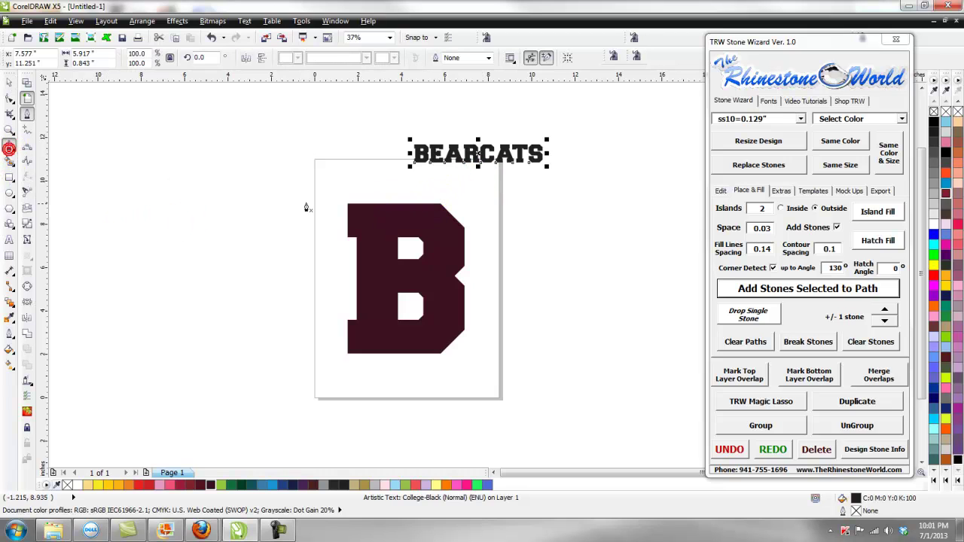
{"action": "left_click", "coordinate": [377, 215]}
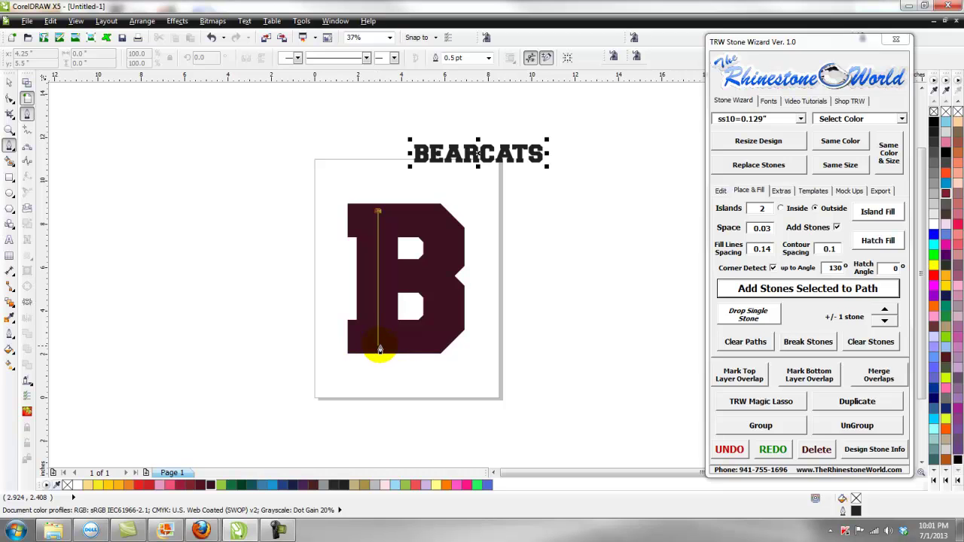
{"action": "double_click", "coordinate": [383, 351]}
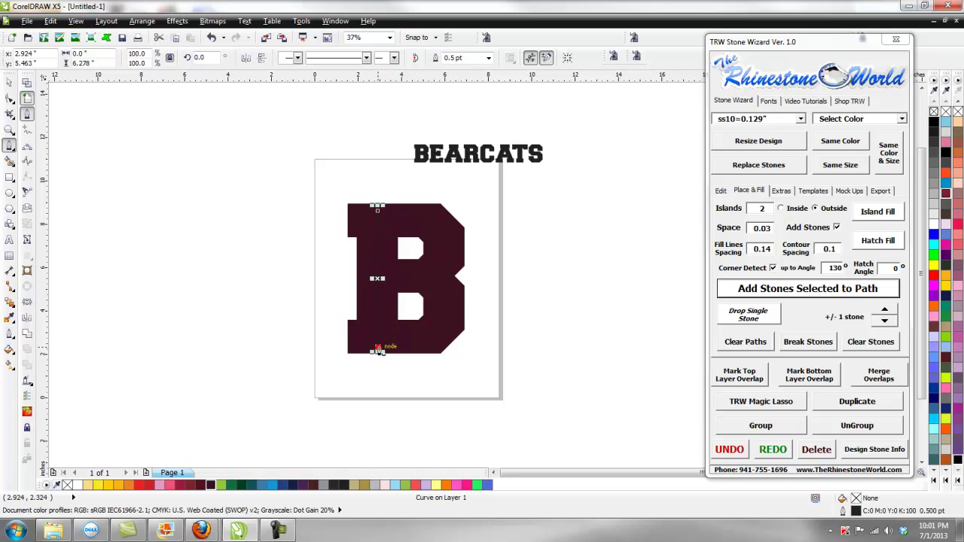
{"action": "scroll", "coordinate": [379, 324], "scroll_direction": "up", "scroll_amount": 4}
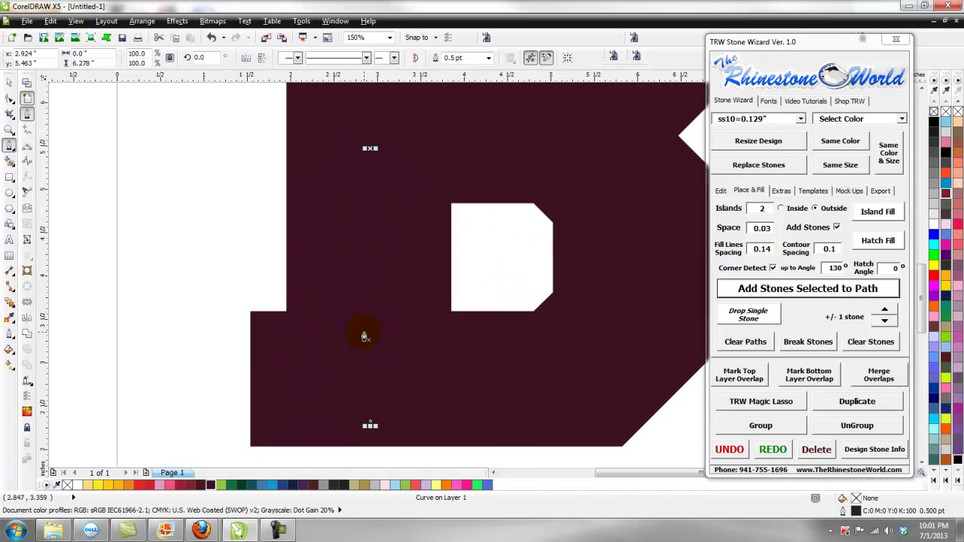
{"action": "scroll", "coordinate": [364, 337], "scroll_direction": "down", "scroll_amount": 2}
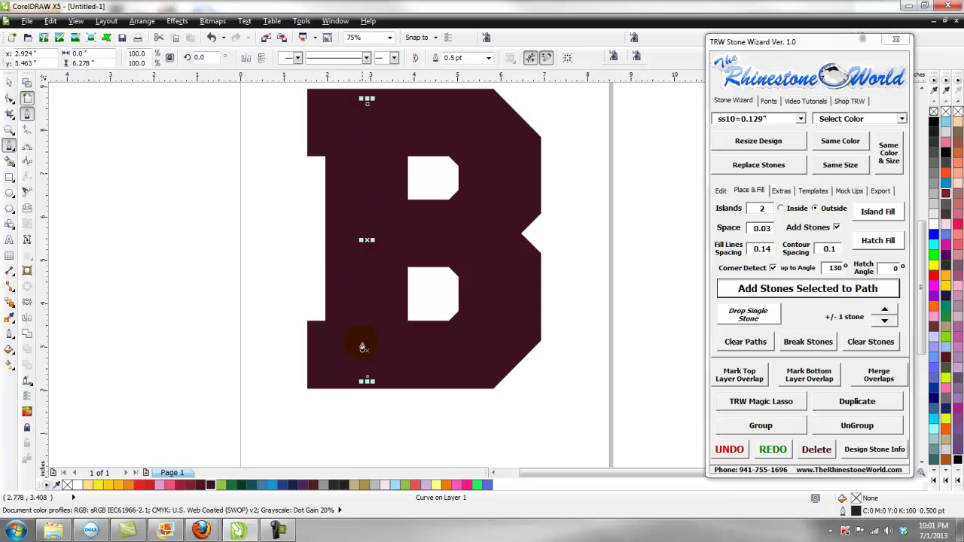
- Fit the BEARCATS text to the vertical line on the B's stem and fill it with cyan (#00FFFF)
{"action": "left_click", "coordinate": [9, 81]}
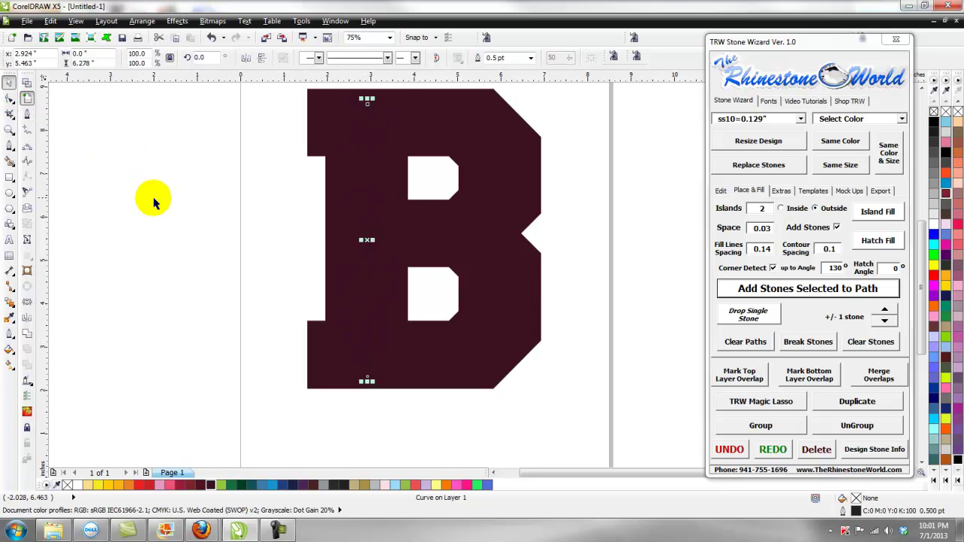
{"action": "scroll", "coordinate": [153, 202], "scroll_direction": "down", "scroll_amount": 3}
{"action": "scroll", "coordinate": [188, 162], "scroll_direction": "up", "scroll_amount": 1}
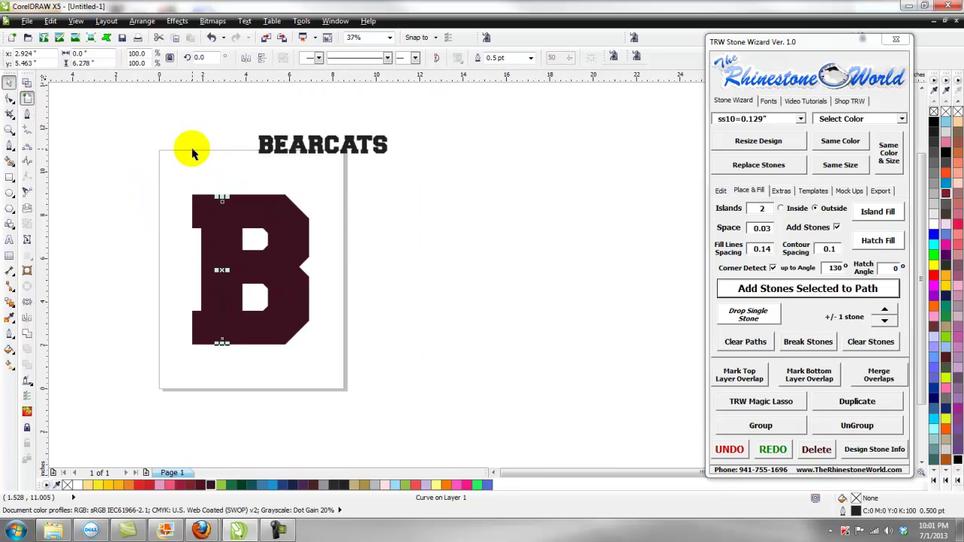
{"action": "left_click", "coordinate": [281, 156], "text": "shift"}
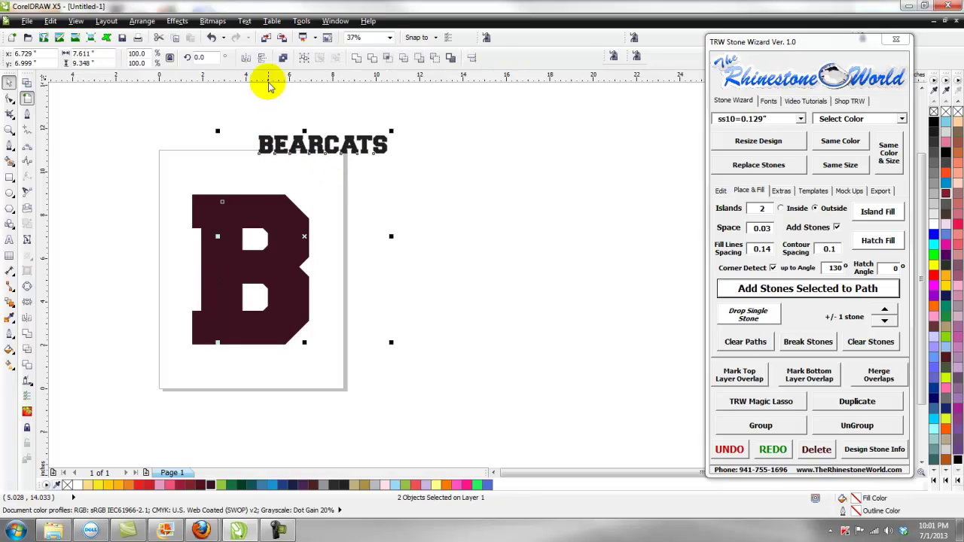
{"action": "left_click", "coordinate": [244, 20]}
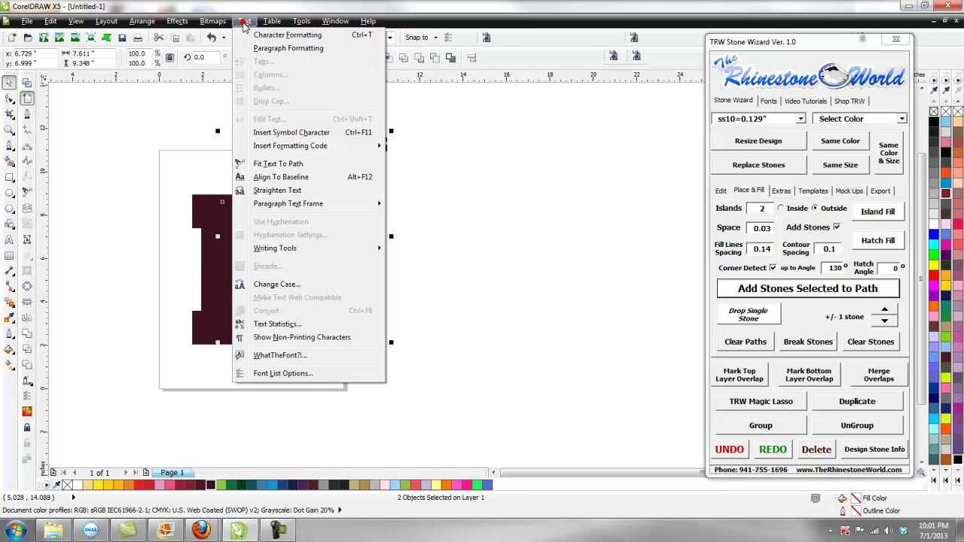
{"action": "left_click", "coordinate": [287, 164]}
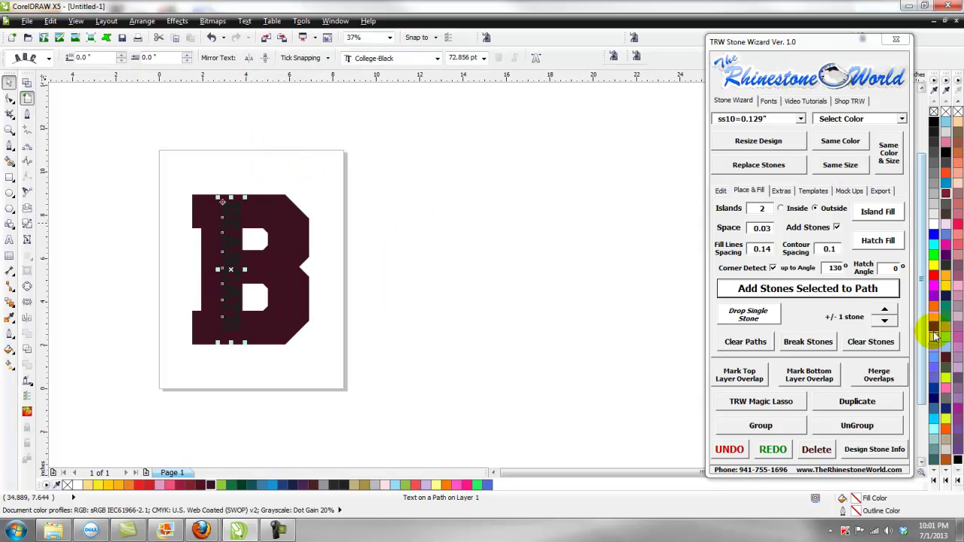
{"action": "left_click", "coordinate": [934, 244]}
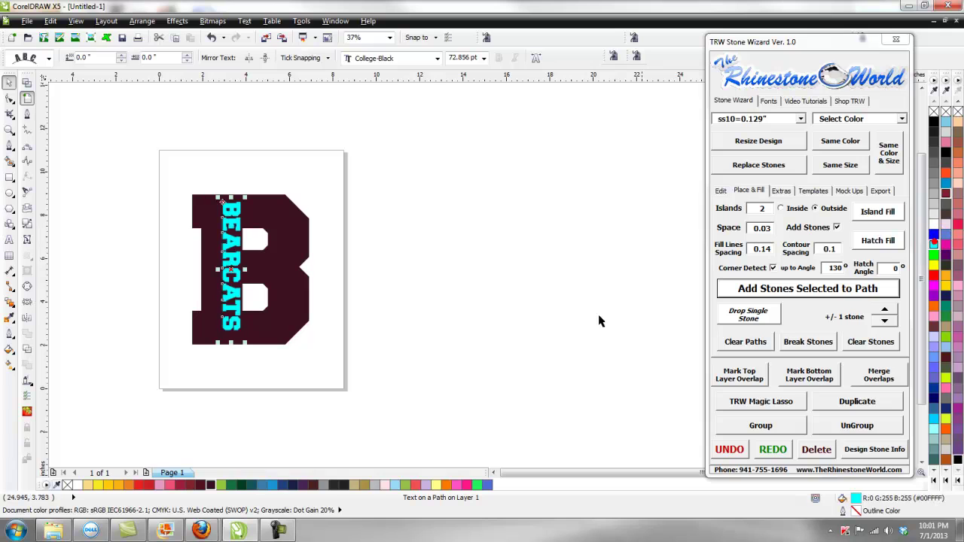
{"action": "scroll", "coordinate": [175, 249], "scroll_direction": "up", "scroll_amount": 2}
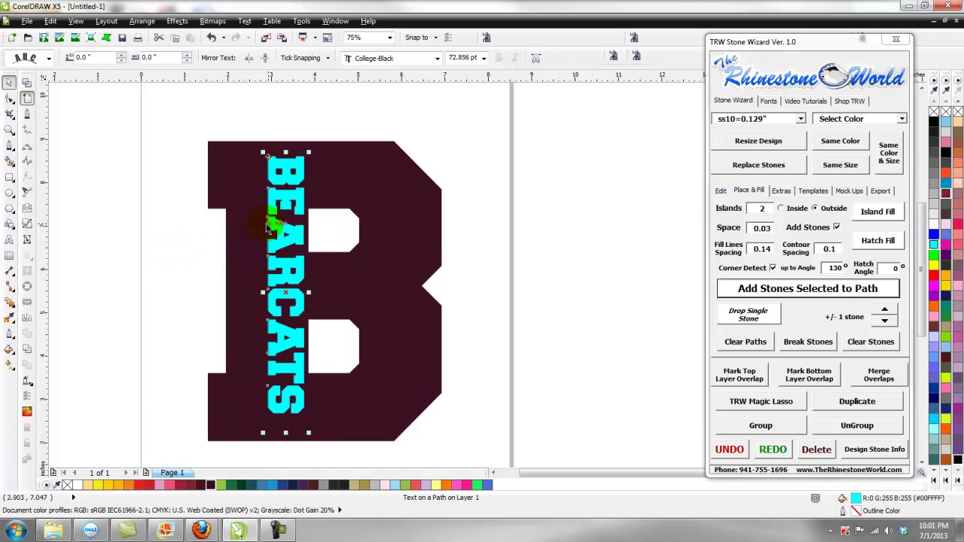
{"action": "mouse_move", "coordinate": [302, 292]}
{"action": "left_mouse_down"}
{"action": "mouse_move", "coordinate": [292, 272]}
{"action": "mouse_move", "coordinate": [288, 281]}
{"action": "left_mouse_up"}
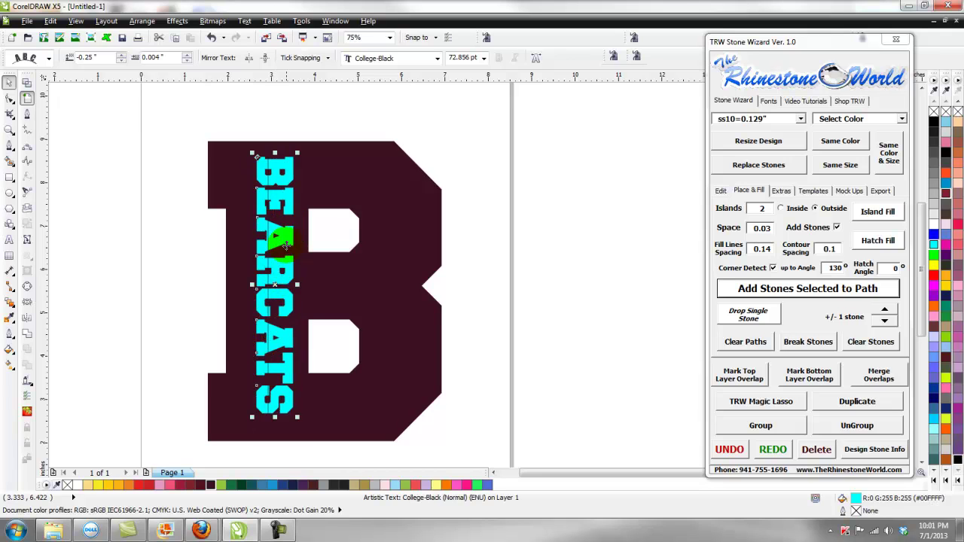
{"action": "key", "text": "ctrl+z"}
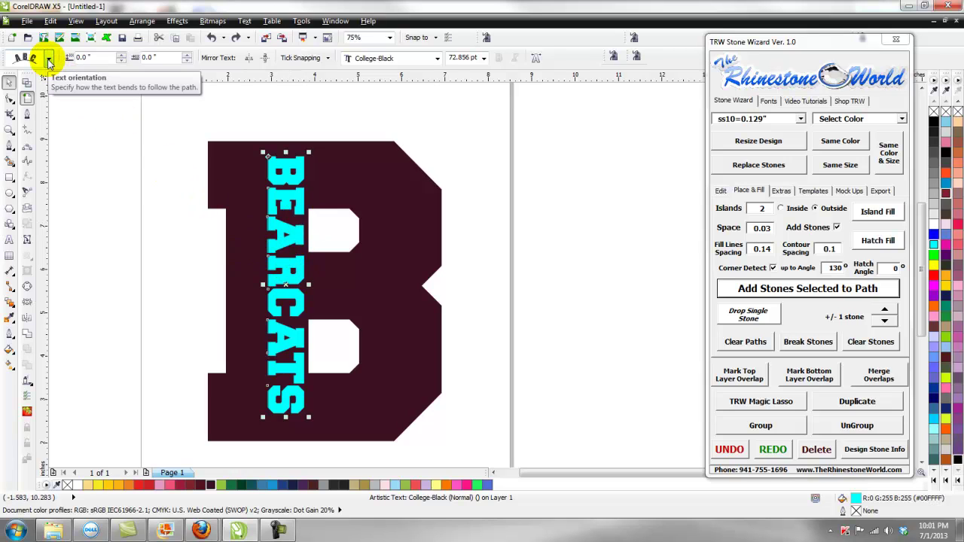
- Set the BEARCATS path text to the upright letter orientation so its letters stack, and shrink it to about 60.6 pt
{"action": "left_click", "coordinate": [48, 61]}
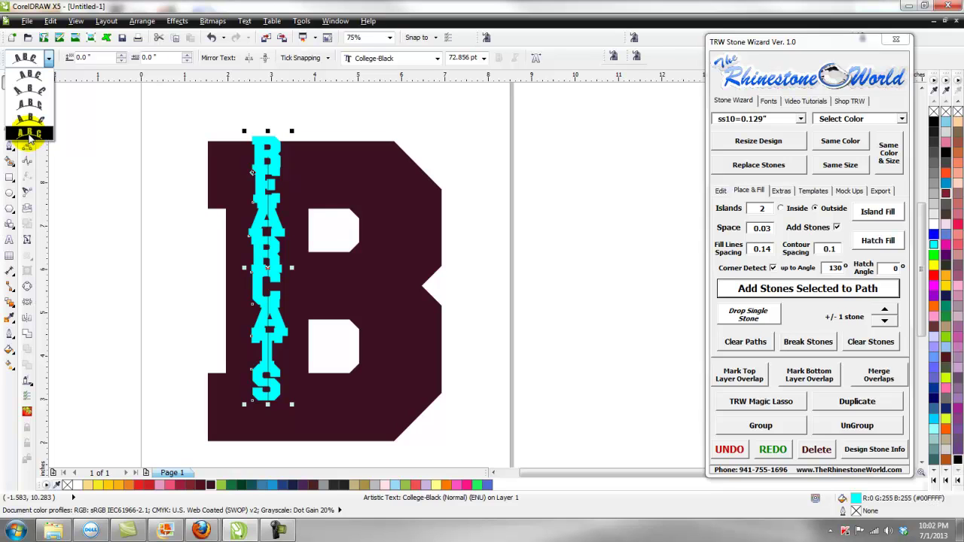
{"action": "left_click", "coordinate": [29, 134]}
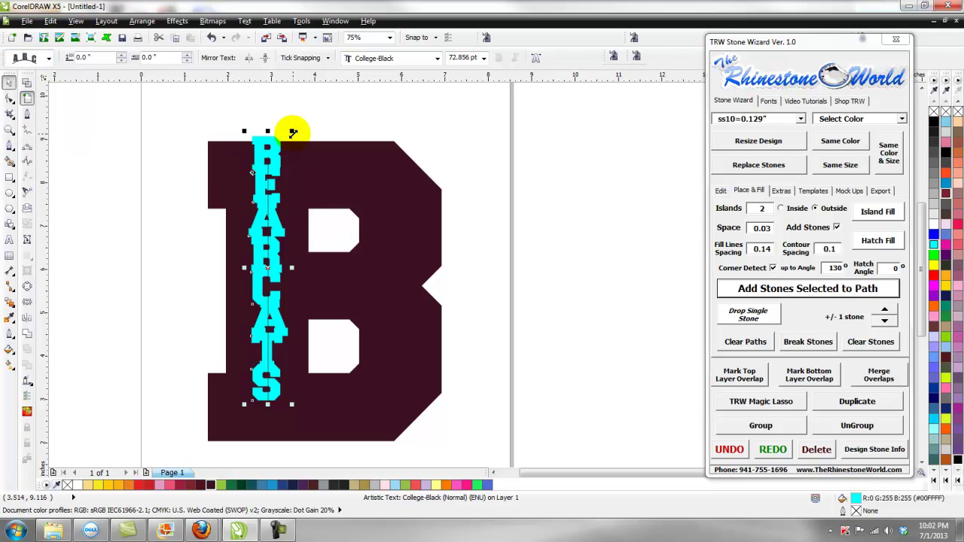
{"action": "mouse_move", "coordinate": [291, 131]}
{"action": "left_mouse_down"}
{"action": "mouse_move", "coordinate": [281, 135]}
{"action": "mouse_move", "coordinate": [286, 143]}
{"action": "left_mouse_up"}
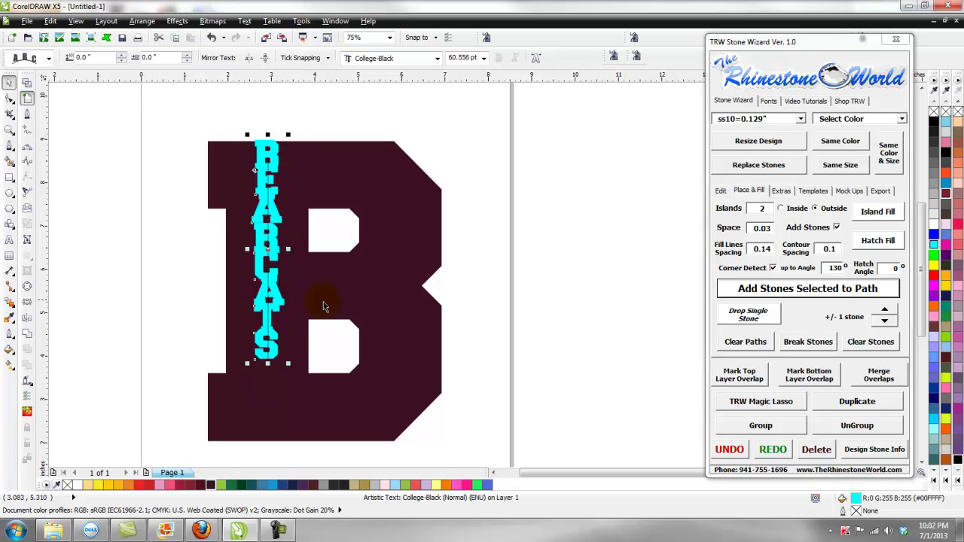
- Widen the letter spacing of the stacked BEARCATS text with the Stone Wizard's text spacing control so it nearly spans the B's height
{"action": "left_click", "coordinate": [721, 191]}
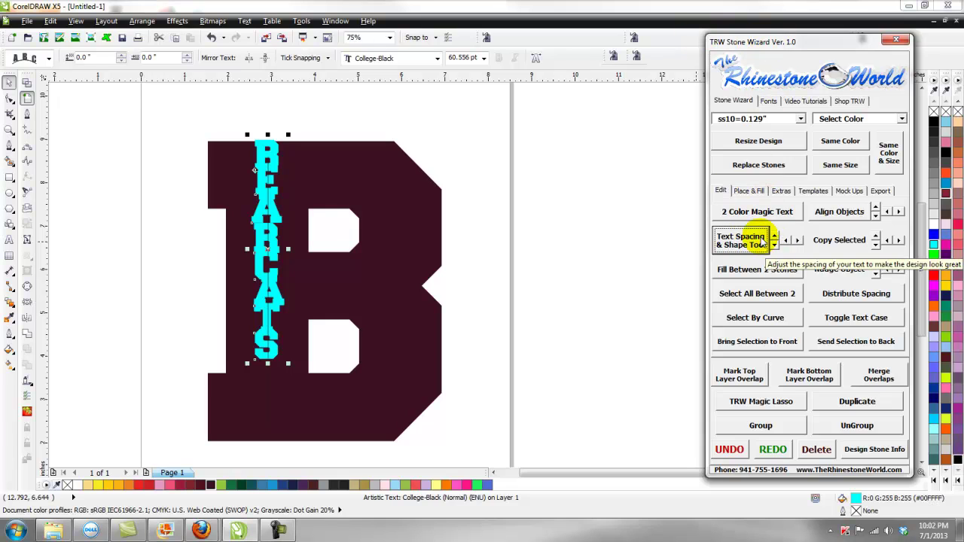
{"action": "left_click", "coordinate": [795, 241]}
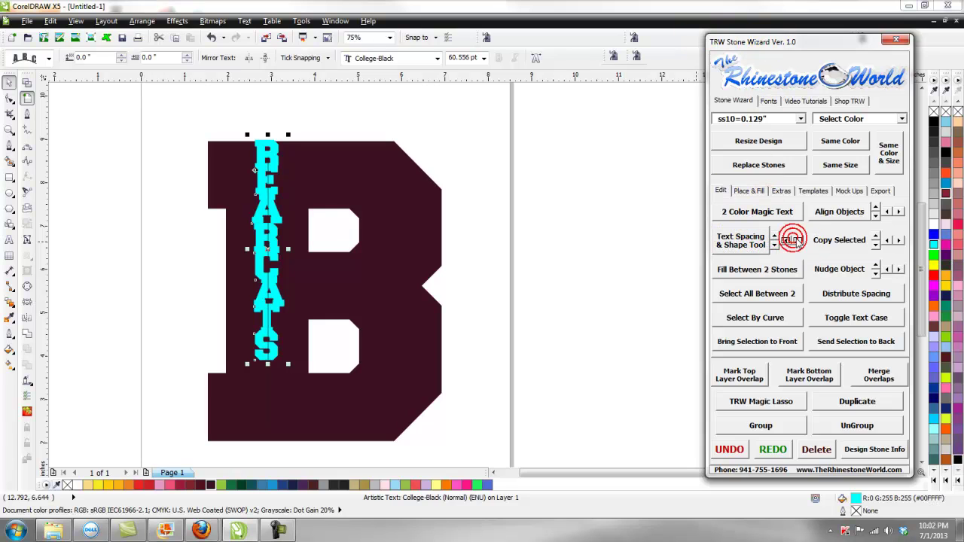
{"action": "left_click", "coordinate": [800, 242]}
{"action": "left_click", "coordinate": [799, 242]}
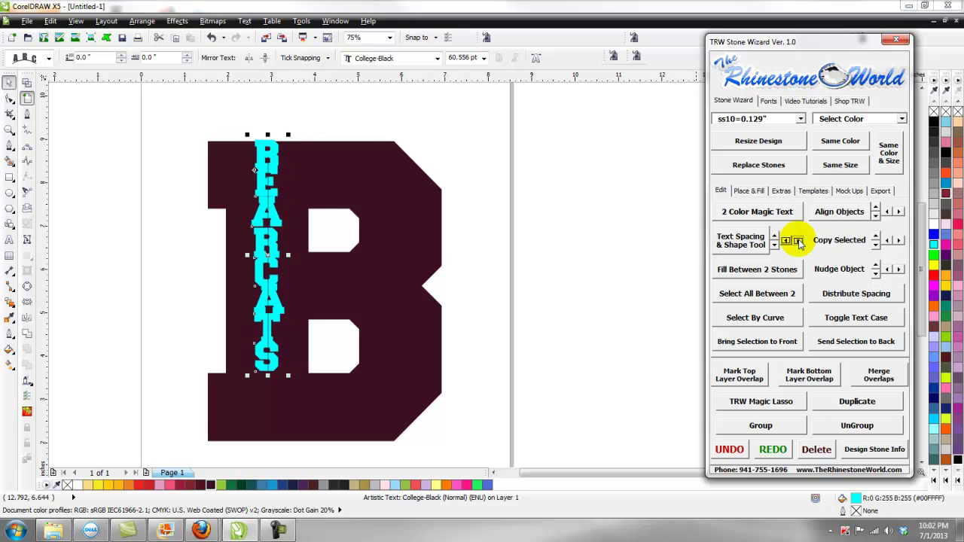
{"action": "left_click", "coordinate": [799, 242]}
{"action": "left_click", "coordinate": [799, 242]}
{"action": "left_click", "coordinate": [799, 241]}
{"action": "left_click", "coordinate": [800, 242]}
{"action": "left_click", "coordinate": [799, 242]}
{"action": "left_click", "coordinate": [800, 242]}
{"action": "left_click", "coordinate": [800, 242]}
{"action": "left_click", "coordinate": [799, 242]}
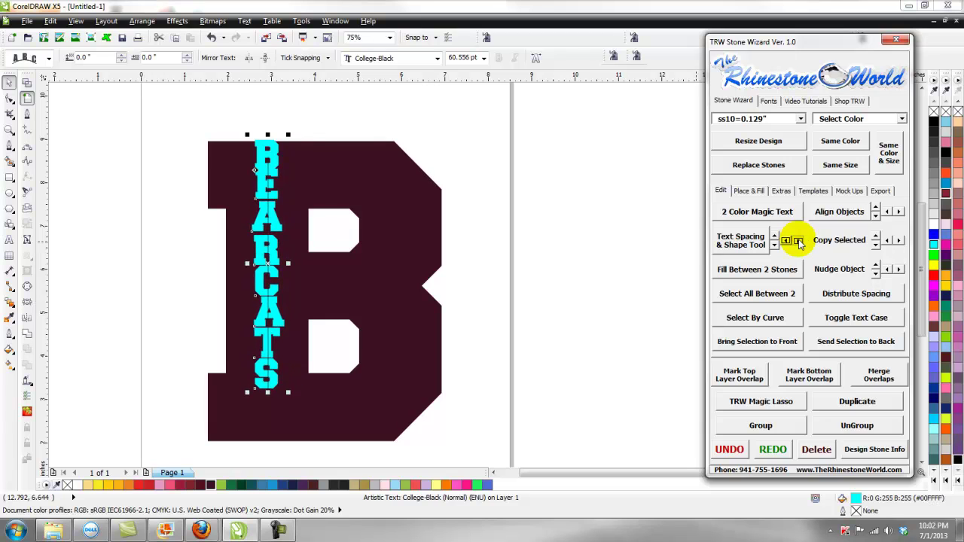
{"action": "left_click", "coordinate": [800, 242]}
{"action": "left_click", "coordinate": [800, 242]}
{"action": "left_click", "coordinate": [799, 242]}
{"action": "left_click", "coordinate": [799, 242]}
{"action": "left_click", "coordinate": [798, 240]}
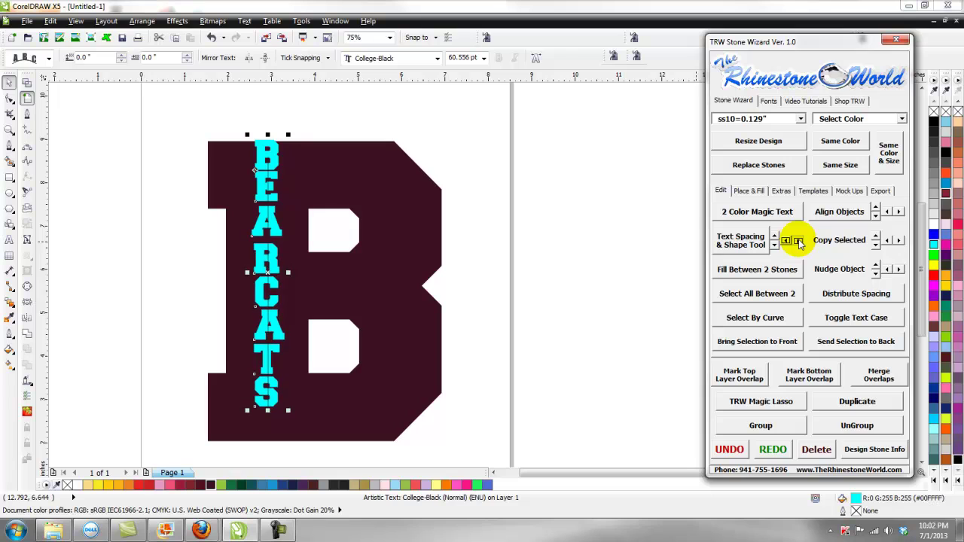
{"action": "left_click", "coordinate": [798, 240]}
{"action": "left_click", "coordinate": [798, 241]}
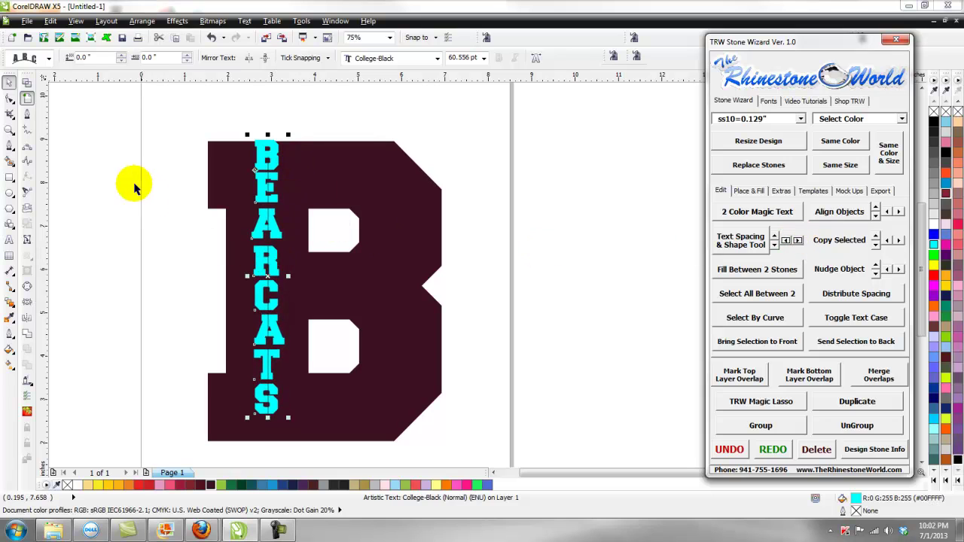
- Center the stacked BEARCATS text on the B's stem with a 0.0" distance and about 0.319" offset from the path, widening the letters slightly
{"action": "left_click", "coordinate": [9, 82]}
{"action": "left_click_drag", "start_coordinate": [269, 198], "coordinate": [268, 216]}
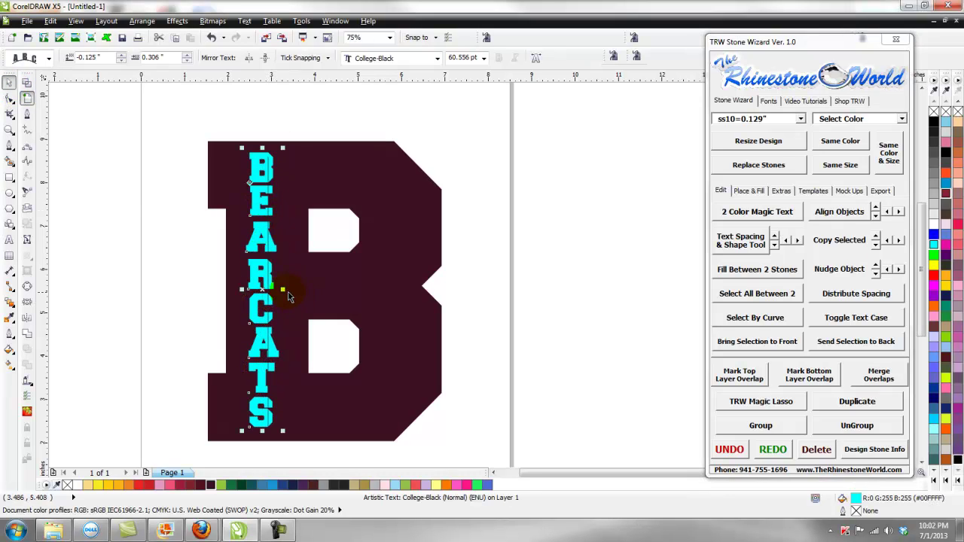
{"action": "left_click_drag", "start_coordinate": [284, 290], "coordinate": [288, 290]}
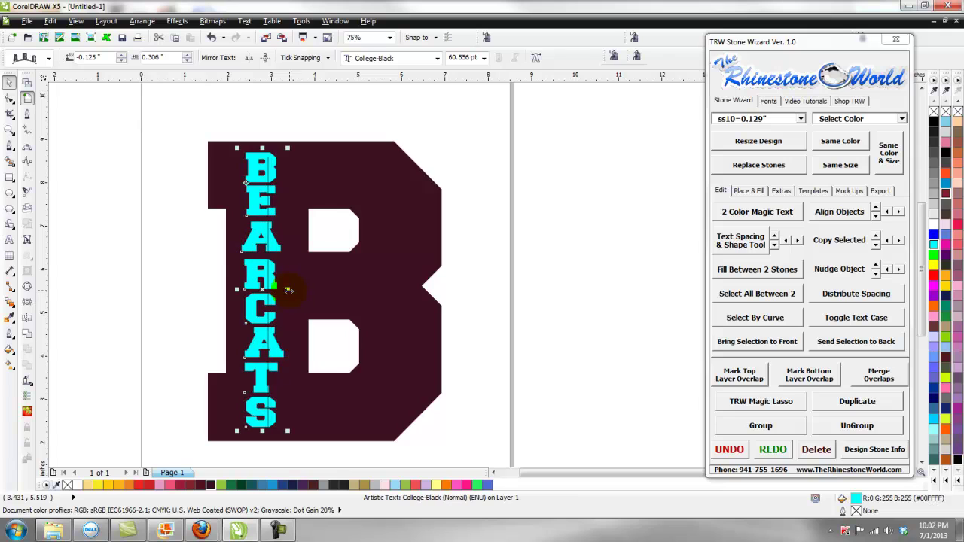
{"action": "scroll", "coordinate": [270, 276], "scroll_direction": "up", "scroll_amount": 2}
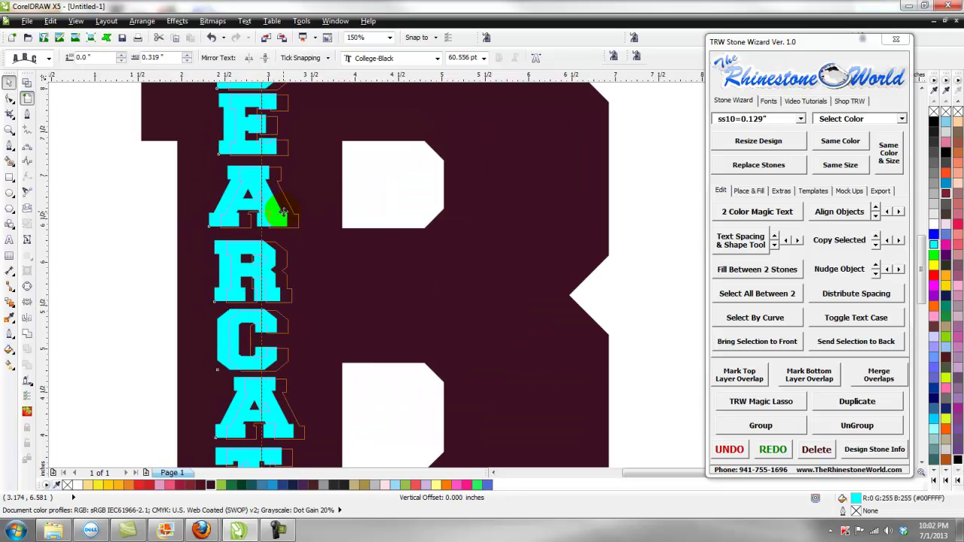
{"action": "scroll", "coordinate": [277, 210], "scroll_direction": "down", "scroll_amount": 5}
{"action": "left_click", "coordinate": [460, 237]}
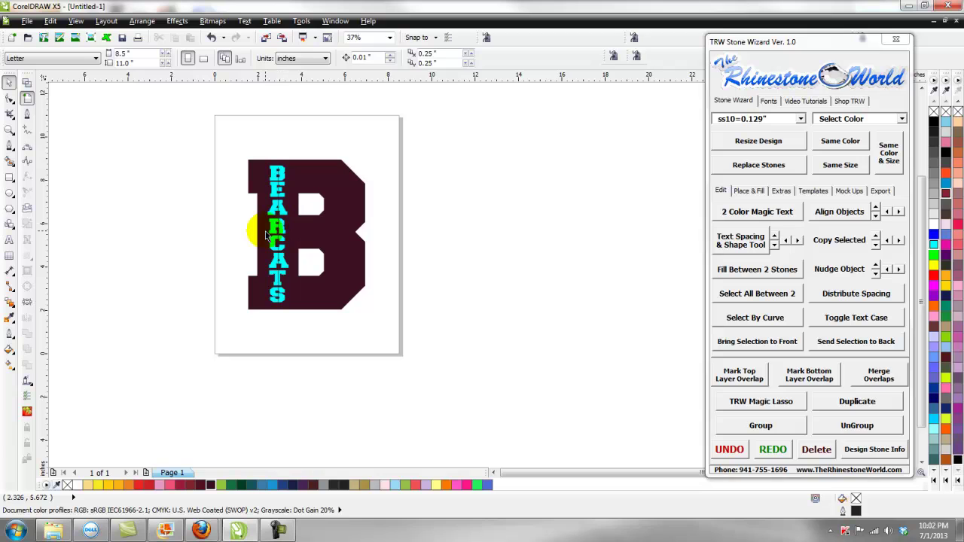
- Replace the wording of the stacked text on the B's stem with FOOTBALL
{"action": "scroll", "coordinate": [268, 216], "scroll_direction": "up", "scroll_amount": 2}
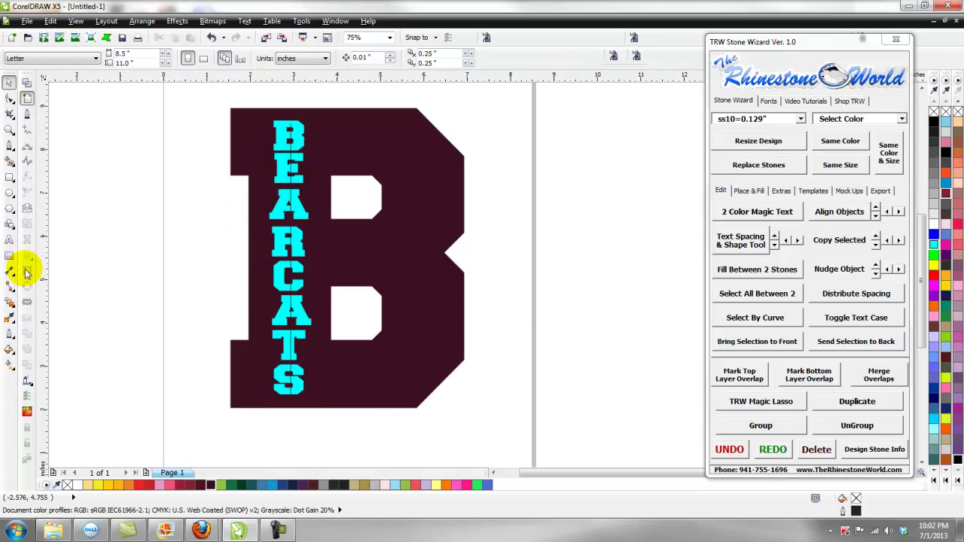
{"action": "left_click", "coordinate": [9, 241]}
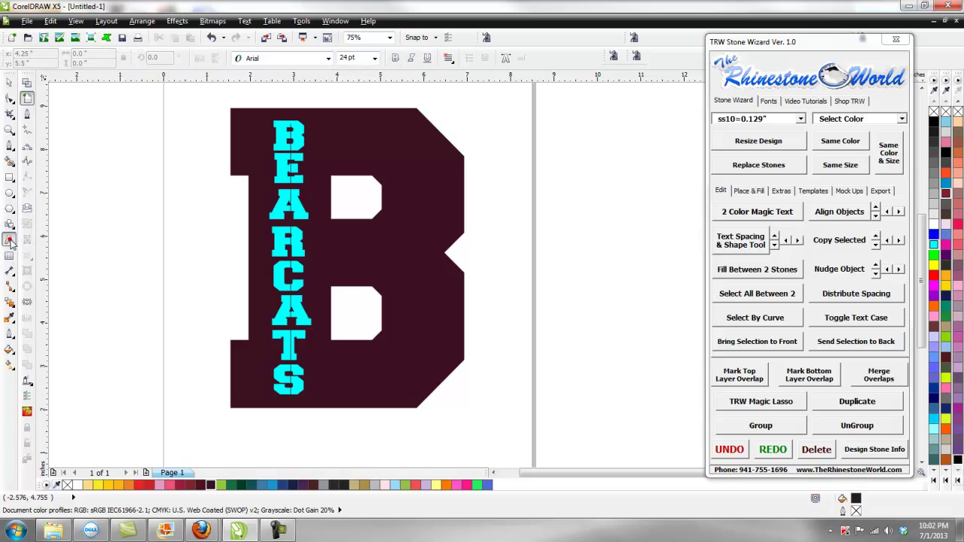
{"action": "left_click", "coordinate": [277, 145]}
{"action": "left_click_drag", "start_coordinate": [276, 139], "coordinate": [296, 386]}
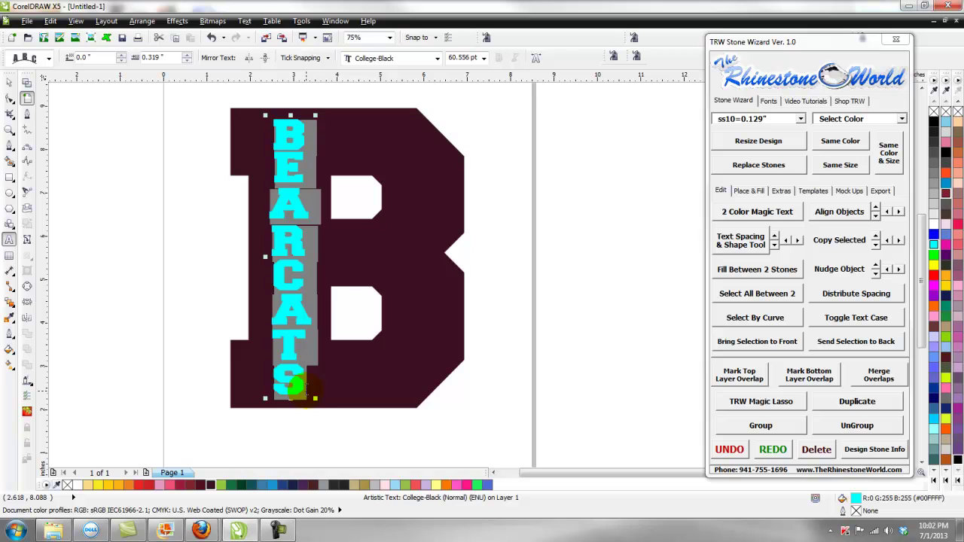
{"action": "type", "text": "FOOTBALL"}
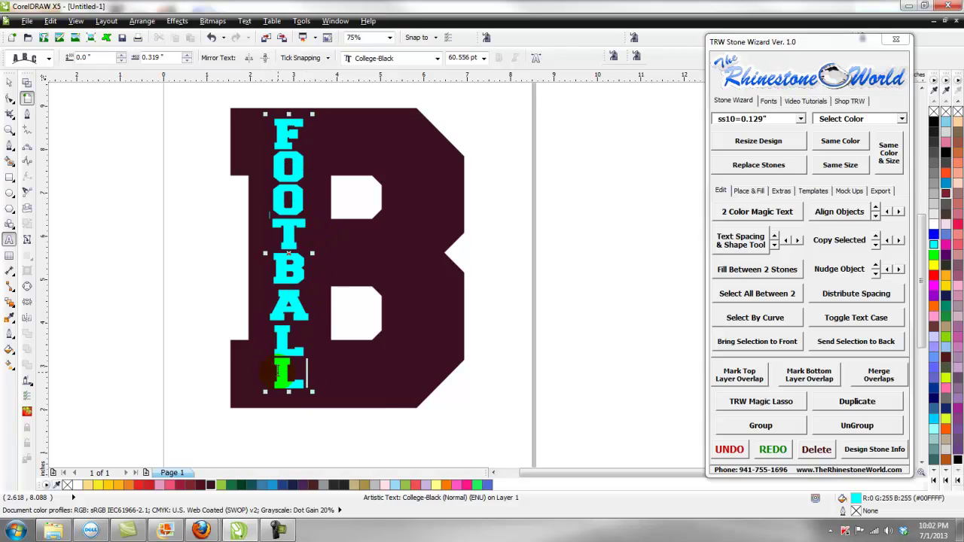
- Change the stacked FOOTBALL text to BASEBALL, and retype it as BEARCATS
{"action": "left_click_drag", "start_coordinate": [278, 136], "coordinate": [296, 386]}
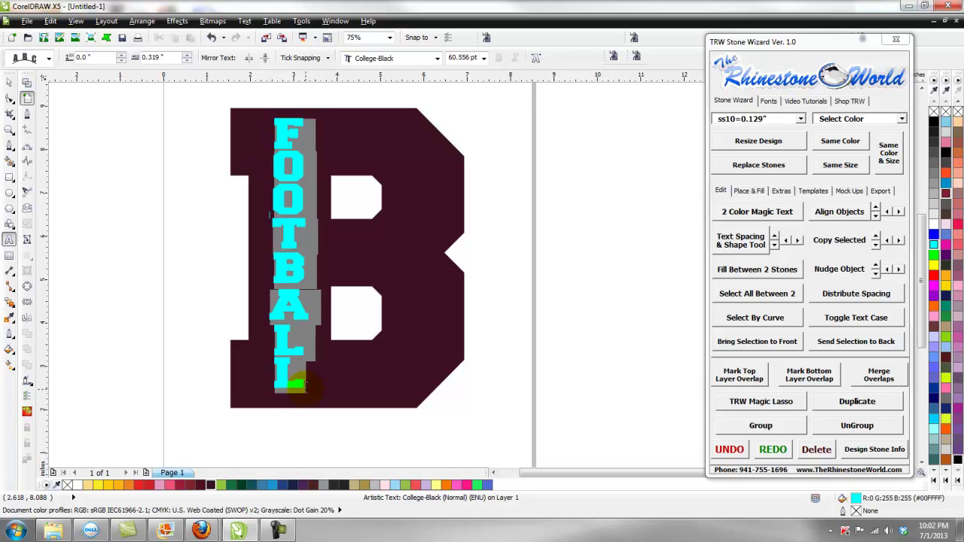
{"action": "type", "text": "BASEBAL"}
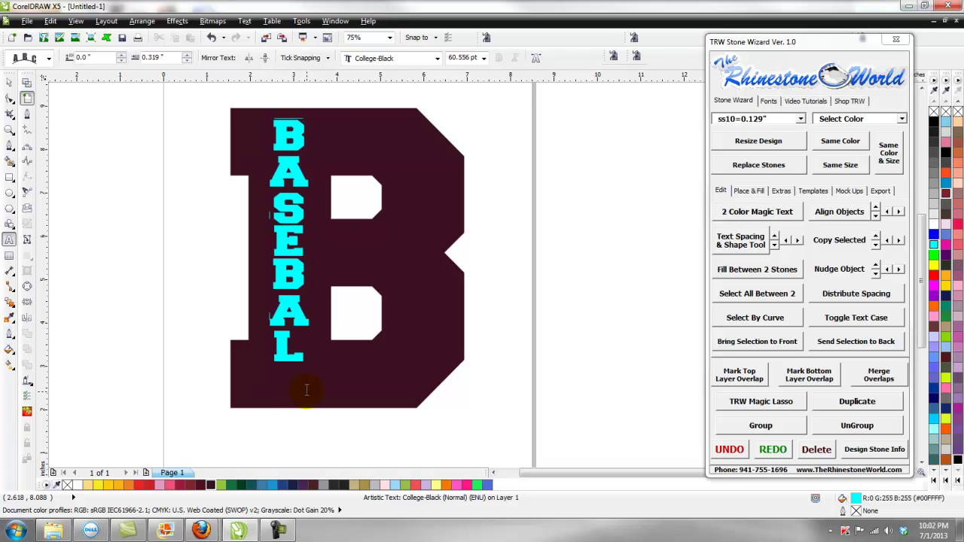
{"action": "type", "text": "L"}
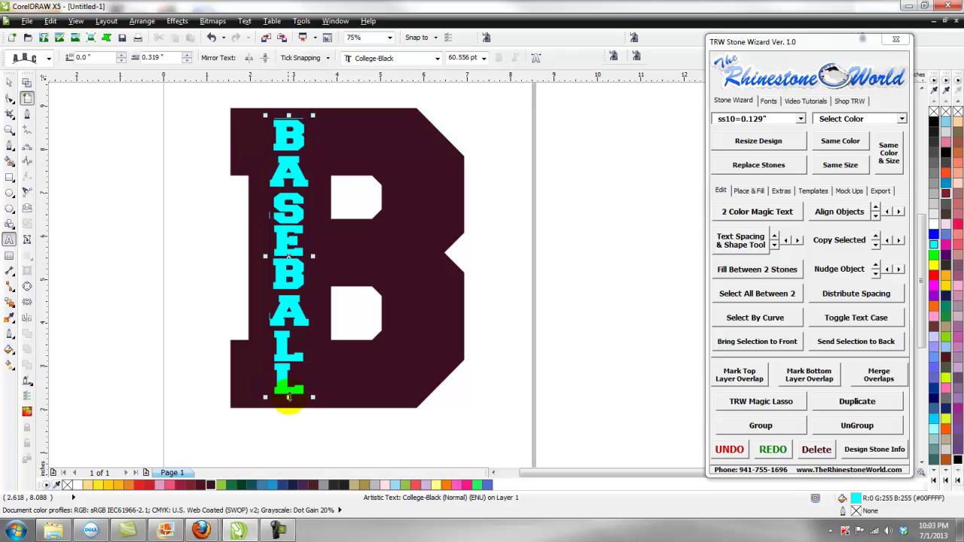
{"action": "left_click_drag", "start_coordinate": [280, 120], "coordinate": [314, 378]}
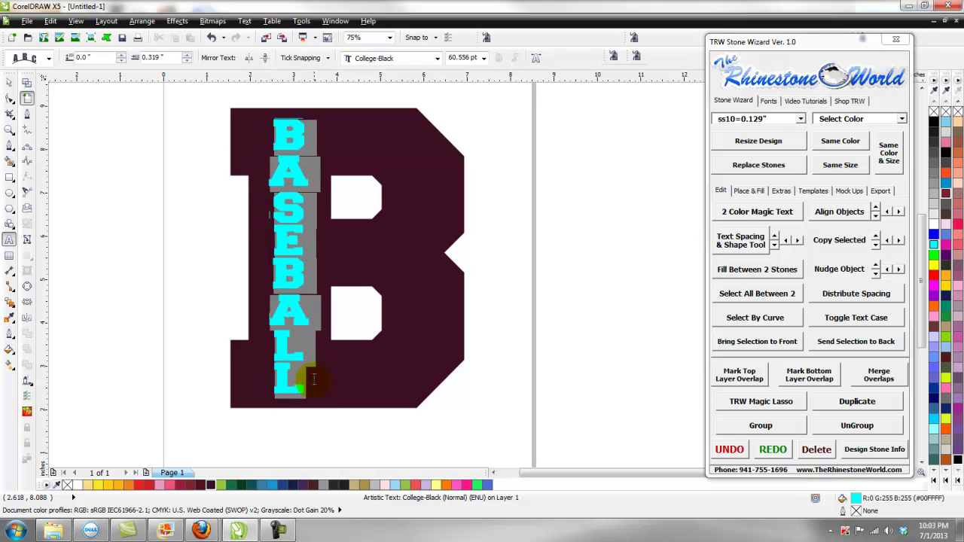
{"action": "type", "text": "BEARCATS"}
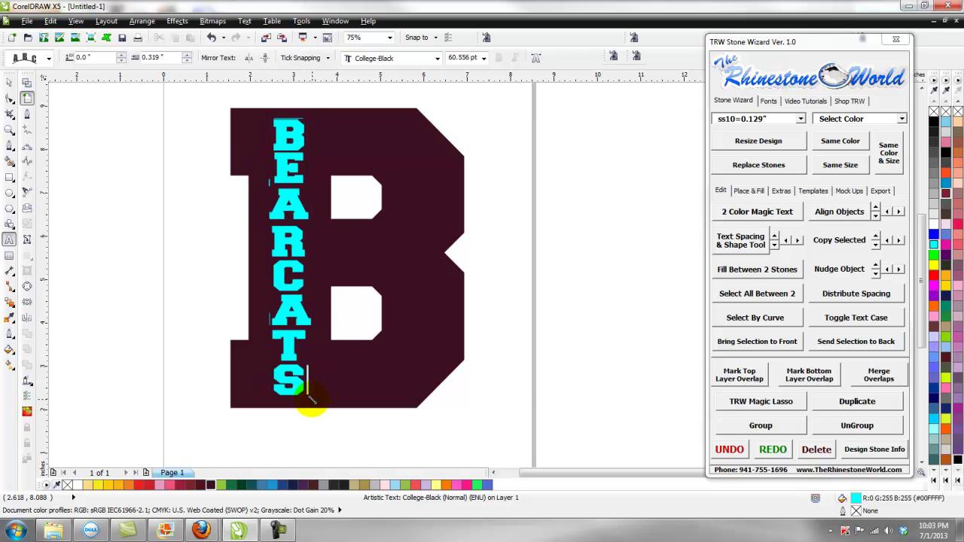
- Convert the stacked BEARCATS text to curves and deselect it
{"action": "left_click", "coordinate": [9, 82]}
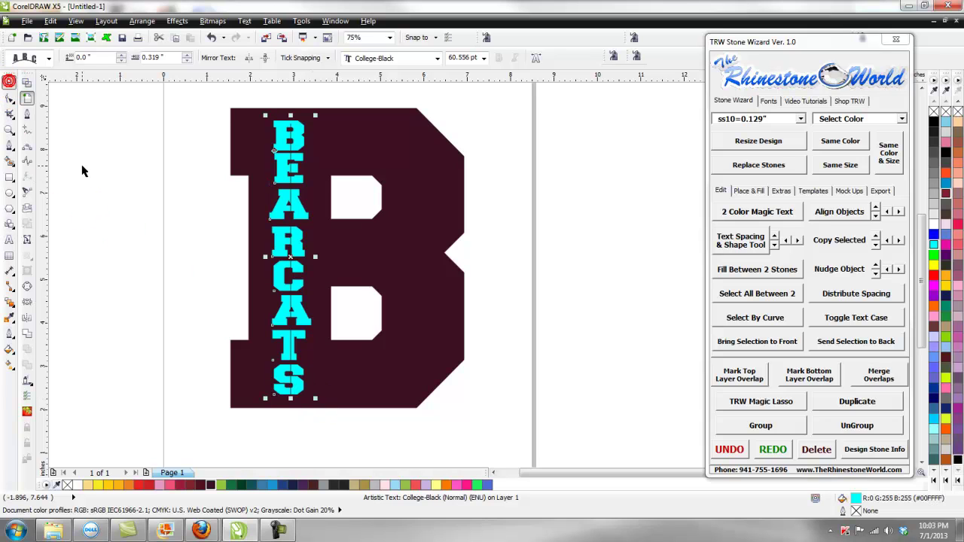
{"action": "left_click", "coordinate": [145, 21]}
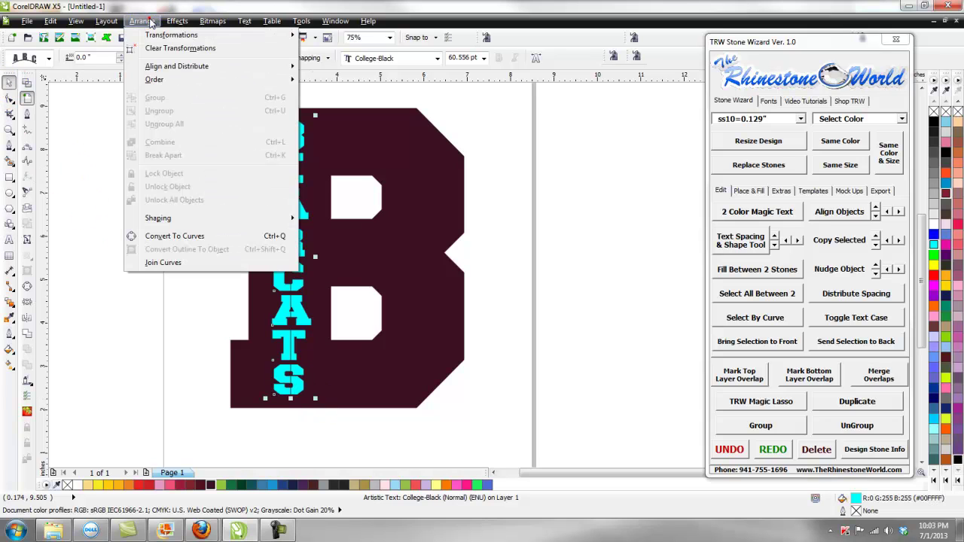
{"action": "left_click", "coordinate": [191, 235]}
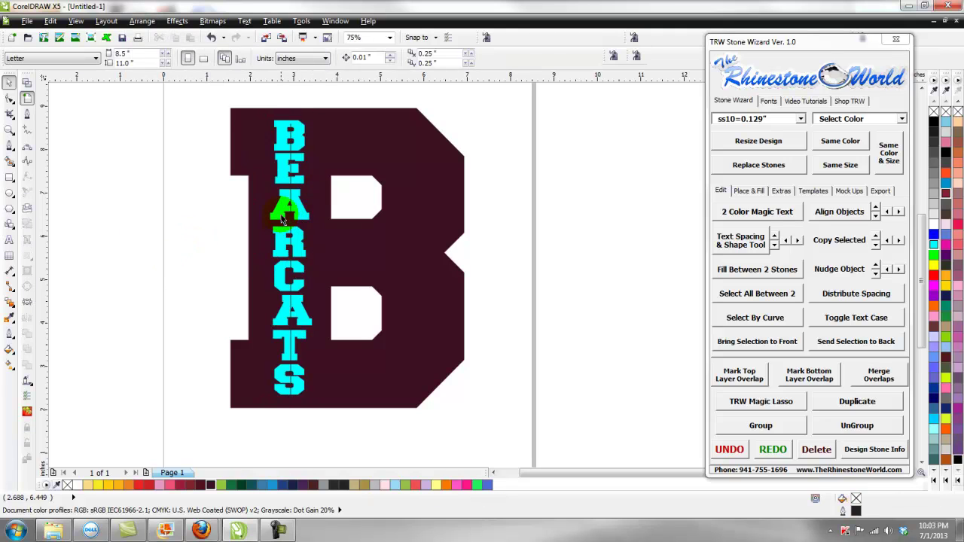
{"action": "left_click", "coordinate": [216, 231]}
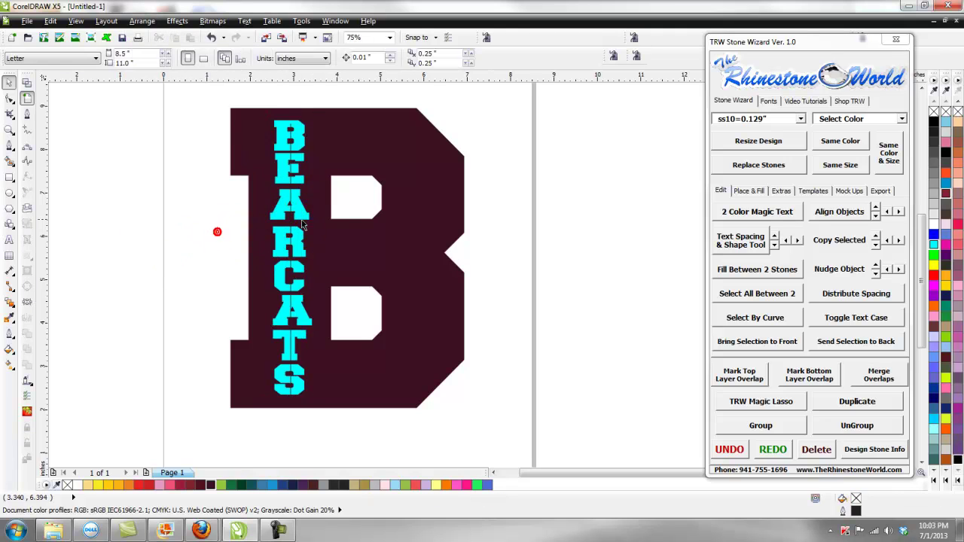
- Move the vertical path line out from the BEARCATS letters and delete it
{"action": "scroll", "coordinate": [280, 211], "scroll_direction": "up", "scroll_amount": 2}
{"action": "left_click", "coordinate": [298, 219]}
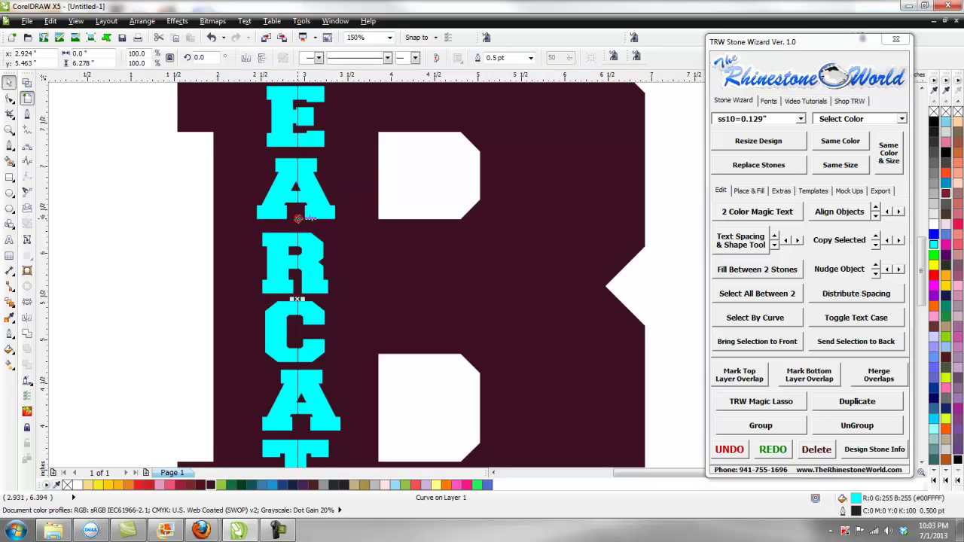
{"action": "left_click_drag", "start_coordinate": [297, 211], "coordinate": [171, 246]}
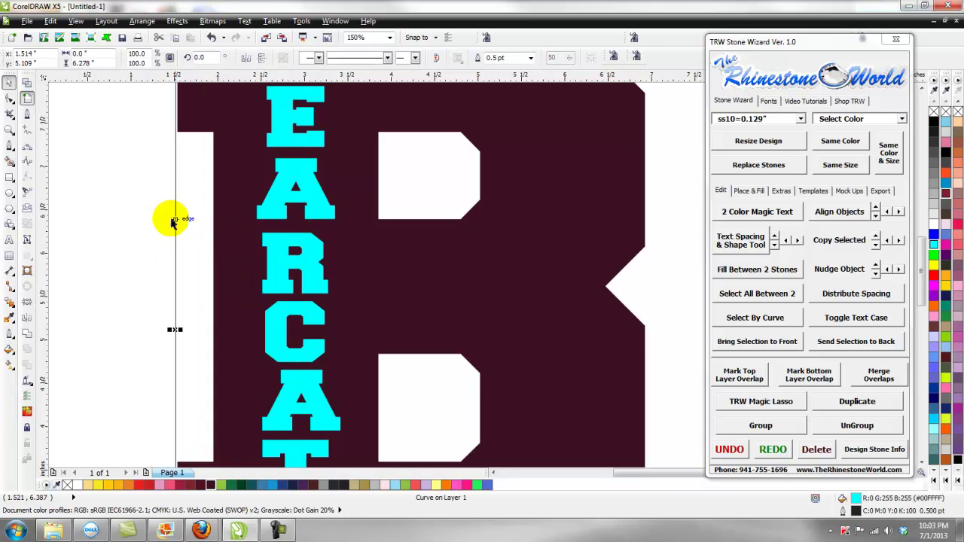
{"action": "left_click", "coordinate": [168, 248]}
{"action": "scroll", "coordinate": [146, 265], "scroll_direction": "down", "scroll_amount": 2}
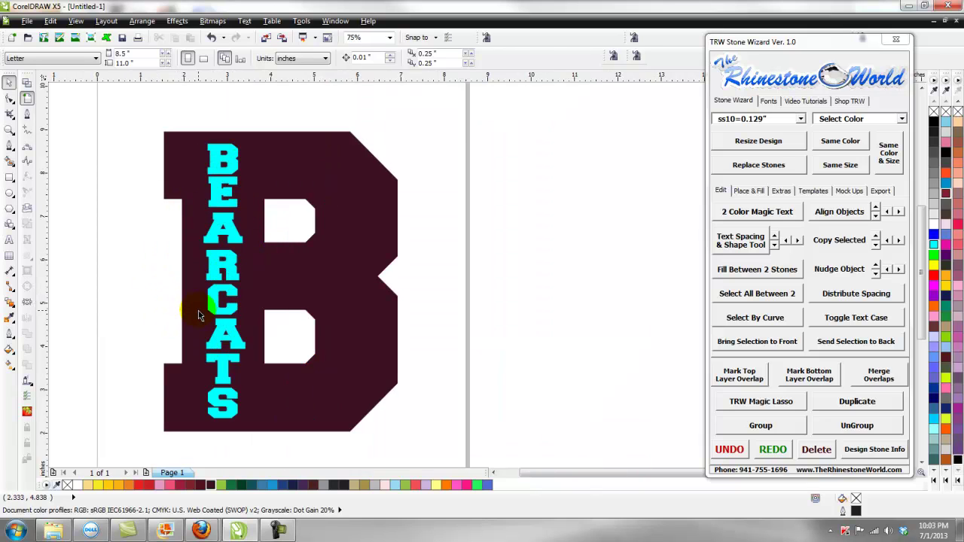
- Select the maroon B together with the BEARCATS letters and apply the Simplify shaping operation to cut the letters out of the B
{"action": "scroll", "coordinate": [190, 304], "scroll_direction": "down", "scroll_amount": 2}
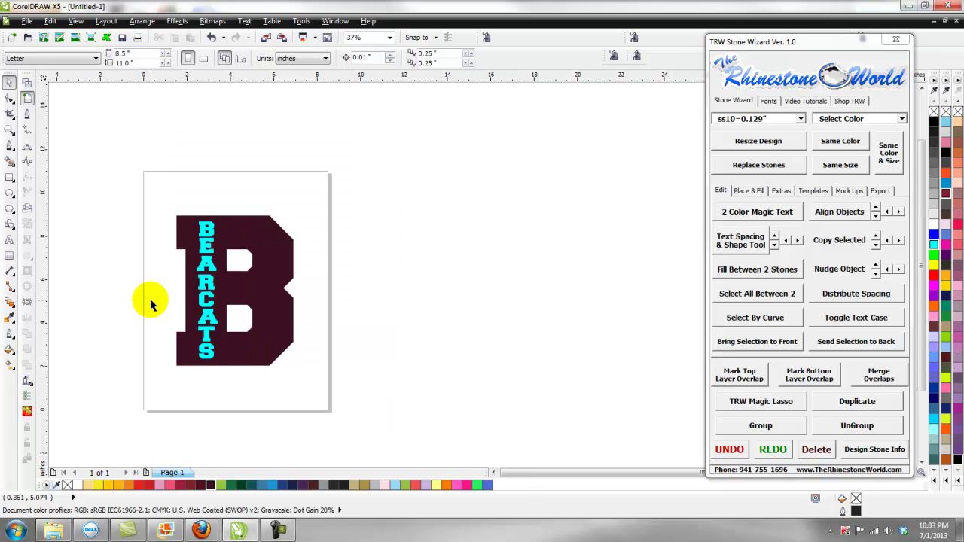
{"action": "scroll", "coordinate": [150, 303], "scroll_direction": "up", "scroll_amount": 2}
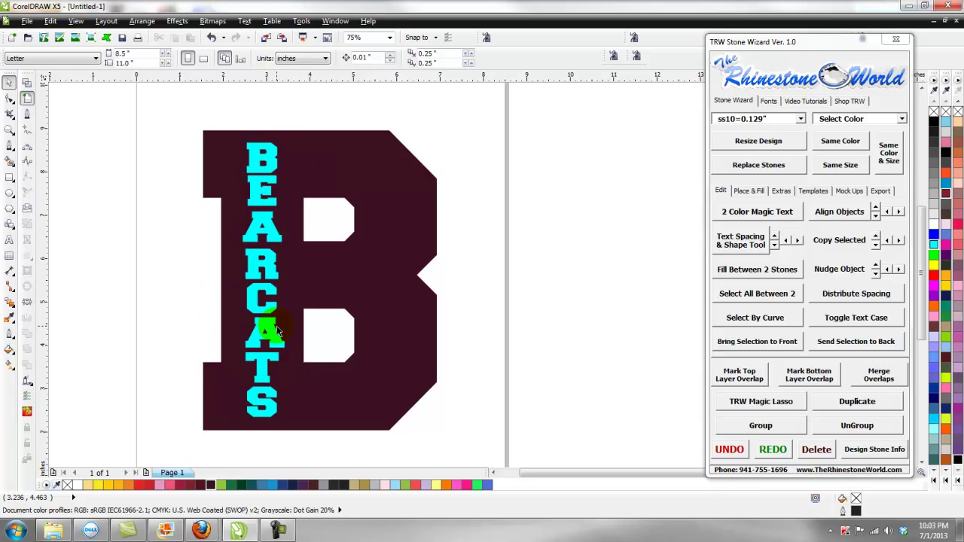
{"action": "left_click", "coordinate": [223, 177]}
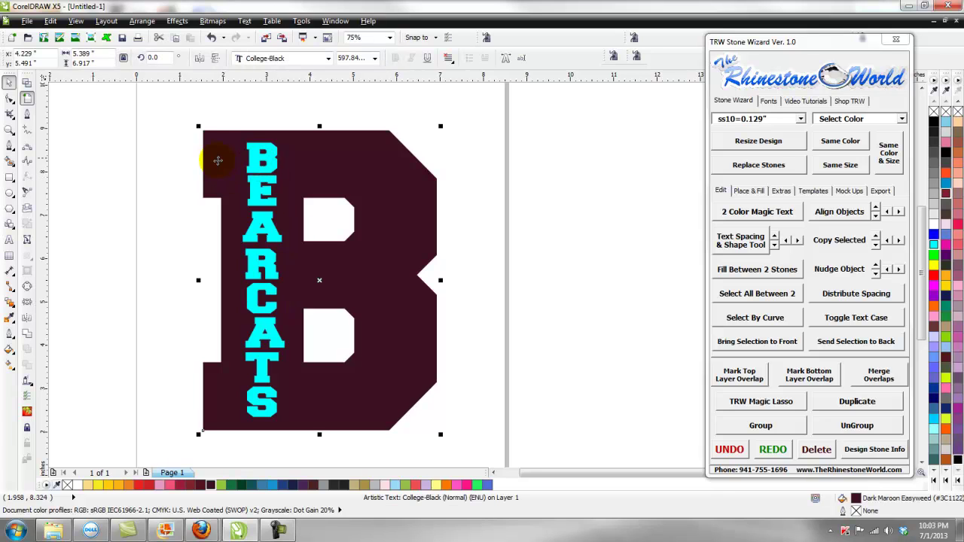
{"action": "left_click", "coordinate": [258, 192], "text": "shift"}
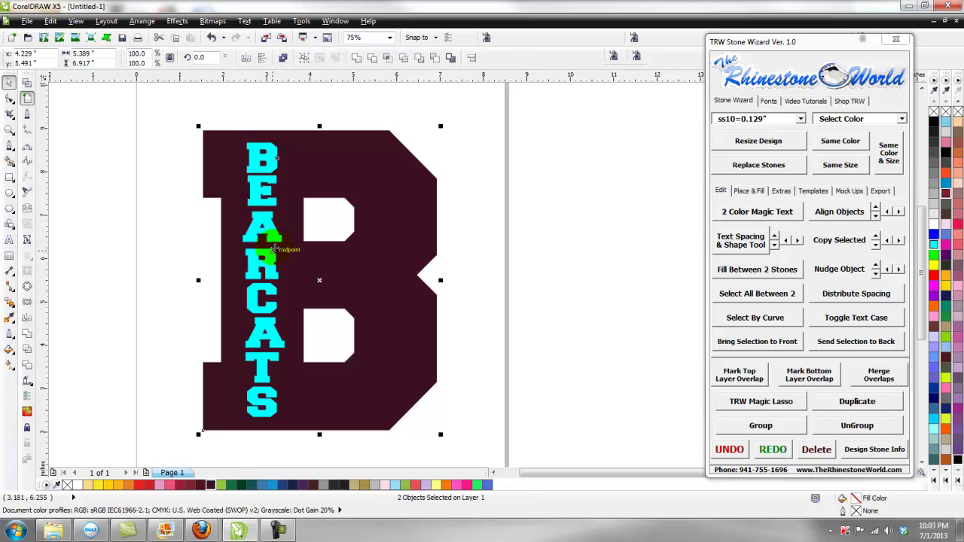
{"action": "mouse_move", "coordinate": [218, 180]}
{"action": "left_mouse_down"}
{"action": "mouse_move", "coordinate": [258, 183]}
{"action": "mouse_move", "coordinate": [223, 174]}
{"action": "left_mouse_up"}
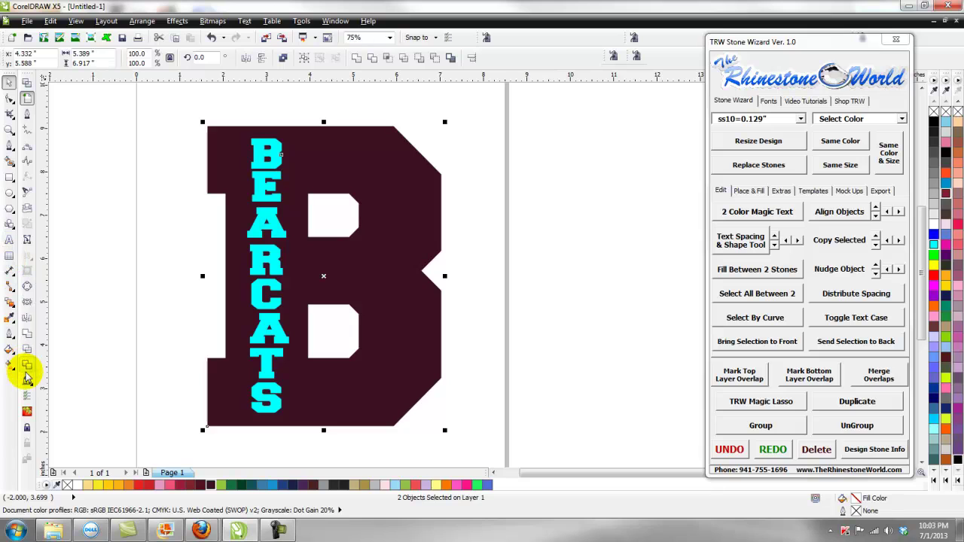
{"action": "left_click", "coordinate": [140, 20]}
{"action": "mouse_move", "coordinate": [194, 216]}
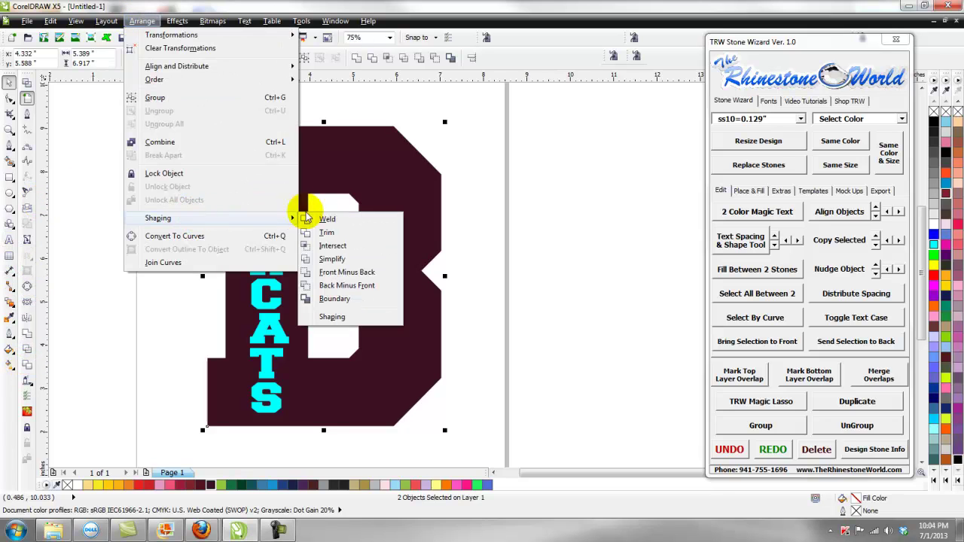
{"action": "left_click", "coordinate": [333, 259]}
{"action": "left_click", "coordinate": [161, 312]}
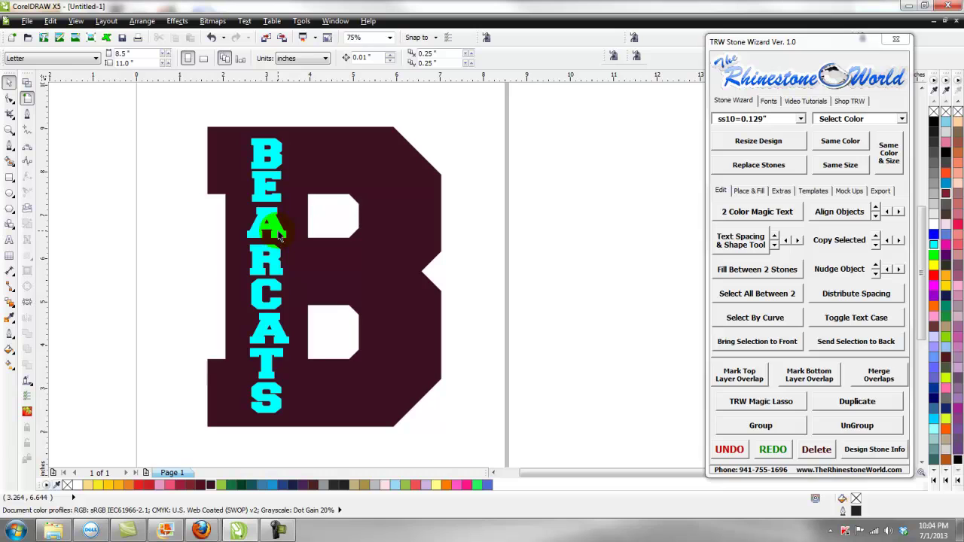
- Move the cyan BEARCATS letters off their cut-outs and delete them, and slightly reposition the cut-out maroon B on the page
{"action": "left_click_drag", "start_coordinate": [277, 234], "coordinate": [357, 233]}
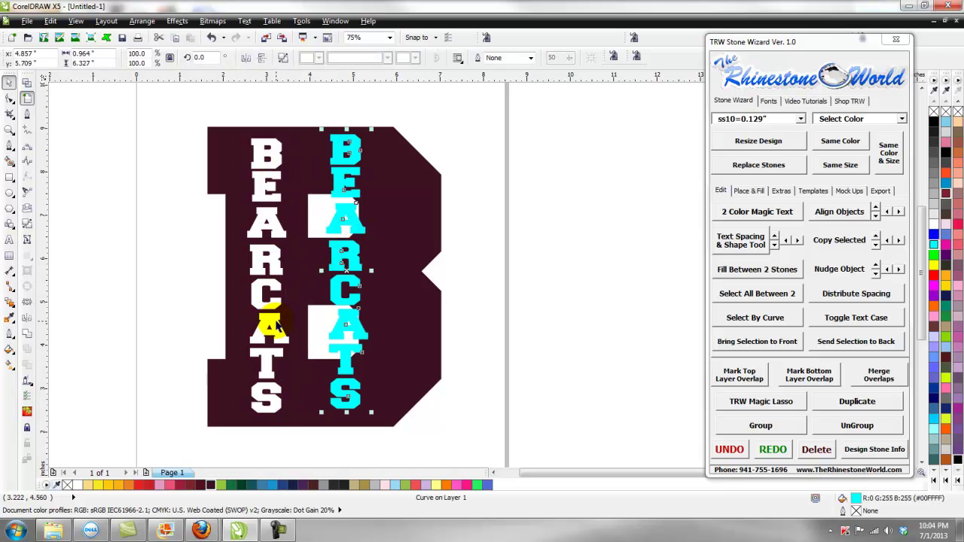
{"action": "key", "text": "Delete"}
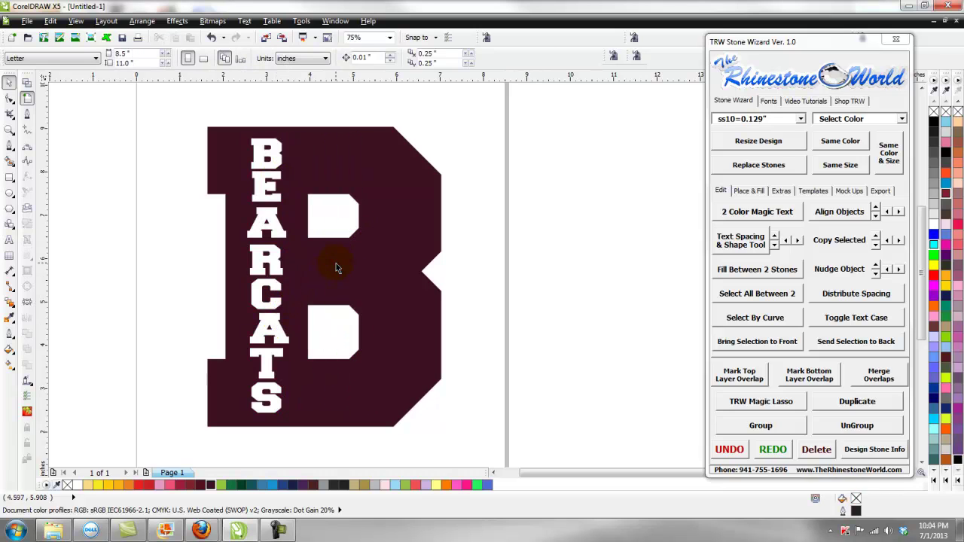
{"action": "mouse_move", "coordinate": [337, 273]}
{"action": "left_mouse_down"}
{"action": "mouse_move", "coordinate": [430, 269]}
{"action": "mouse_move", "coordinate": [328, 258]}
{"action": "left_mouse_up"}
{"action": "left_click", "coordinate": [117, 289]}
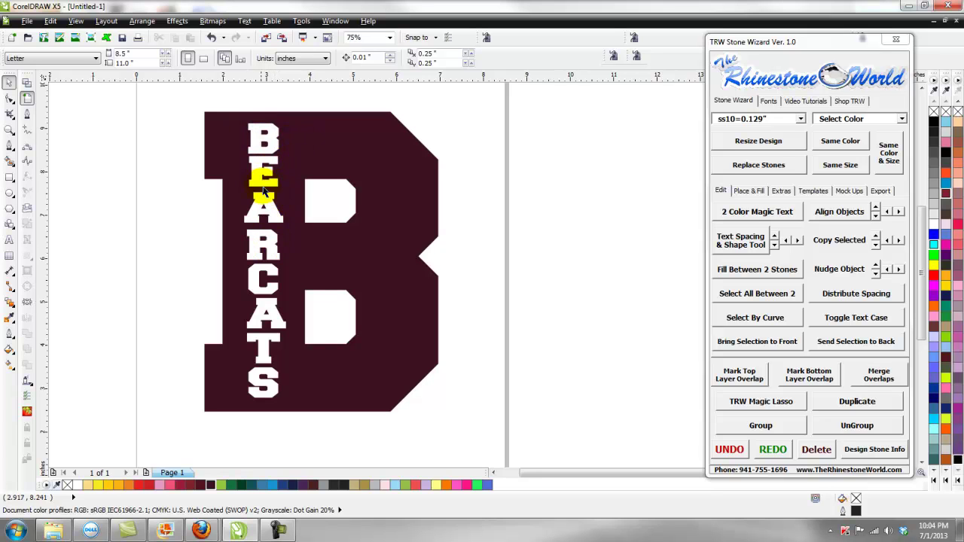
{"action": "left_click_drag", "start_coordinate": [355, 258], "coordinate": [359, 266]}
{"action": "left_click", "coordinate": [180, 248]}
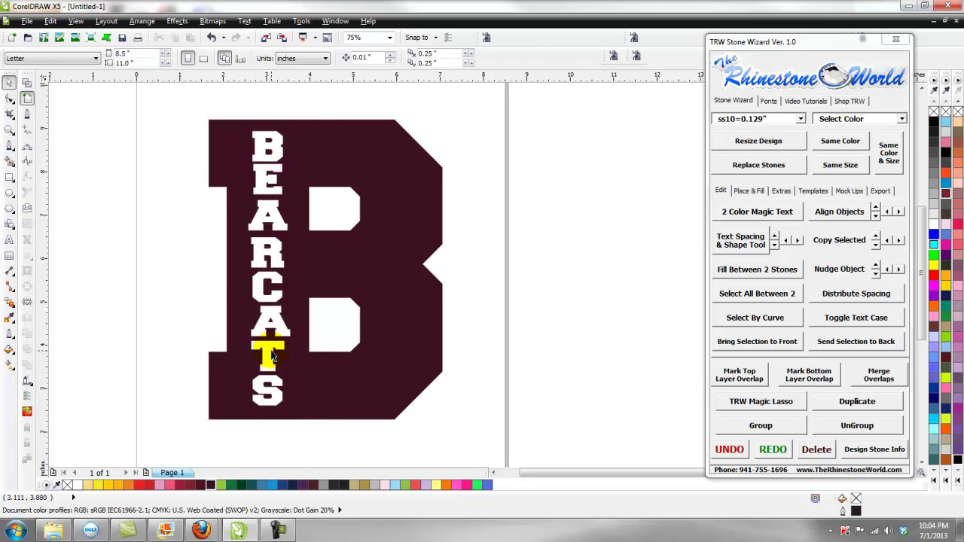
- With nothing selected, set the rhinestone colour to Orange in the Stone Wizard
{"action": "left_click", "coordinate": [386, 266]}
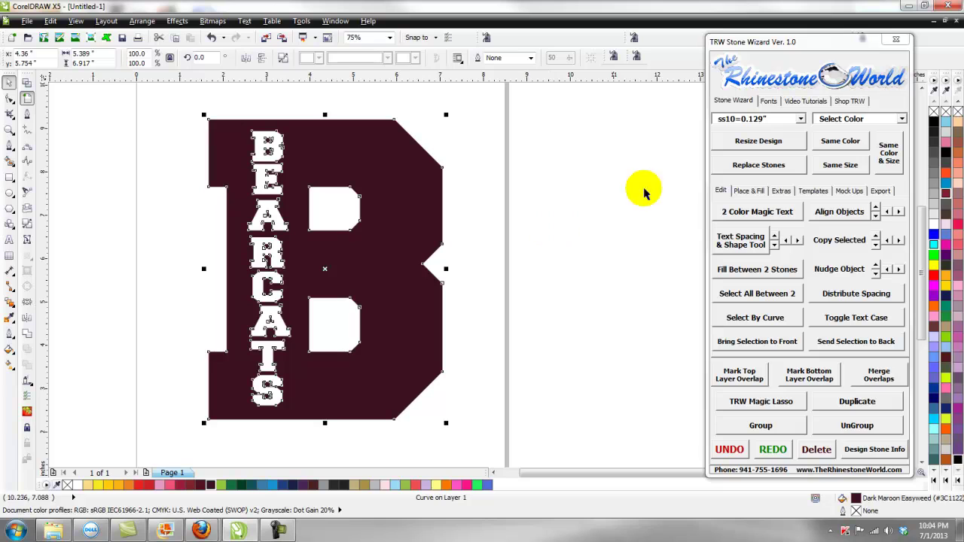
{"action": "left_click", "coordinate": [531, 235]}
{"action": "left_click", "coordinate": [901, 119]}
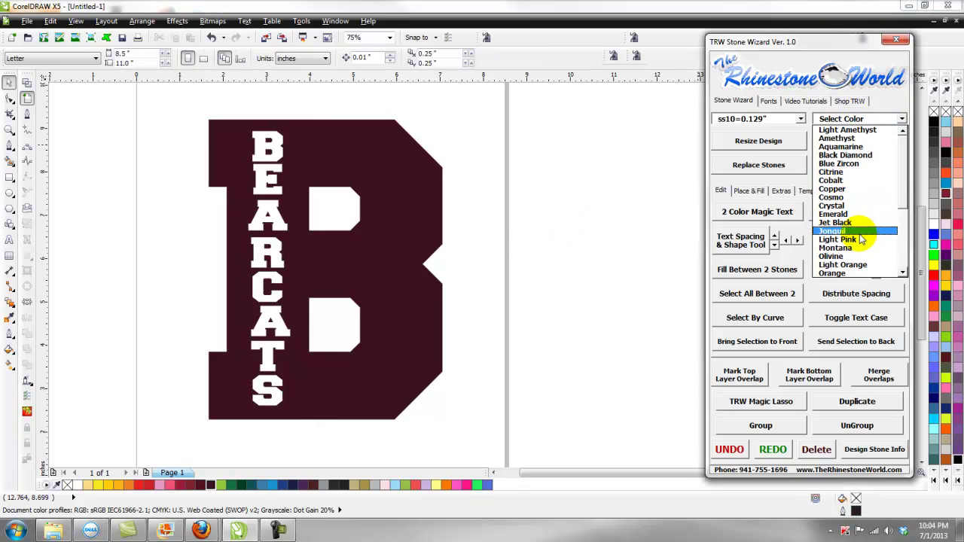
{"action": "left_click", "coordinate": [855, 274]}
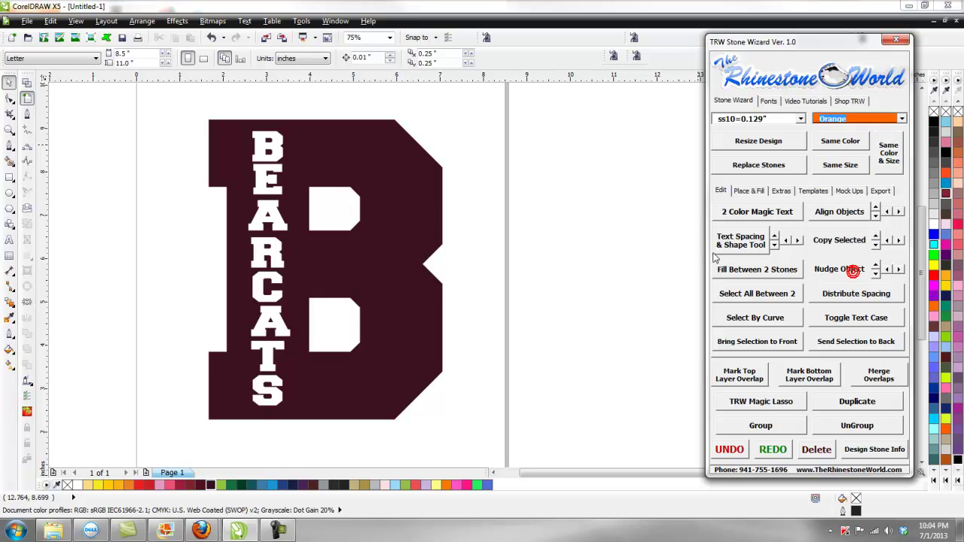
{"action": "left_click", "coordinate": [590, 234]}
- Apply an Island Fill to the maroon B with 2 outside islands of ss10 orange stones at 0.03 spacing
{"action": "left_click", "coordinate": [419, 228]}
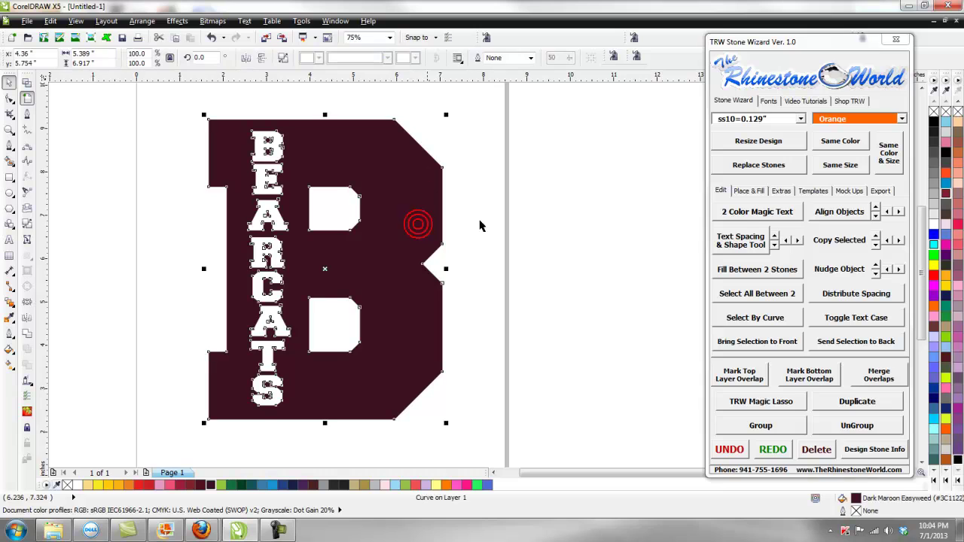
{"action": "left_click", "coordinate": [757, 191]}
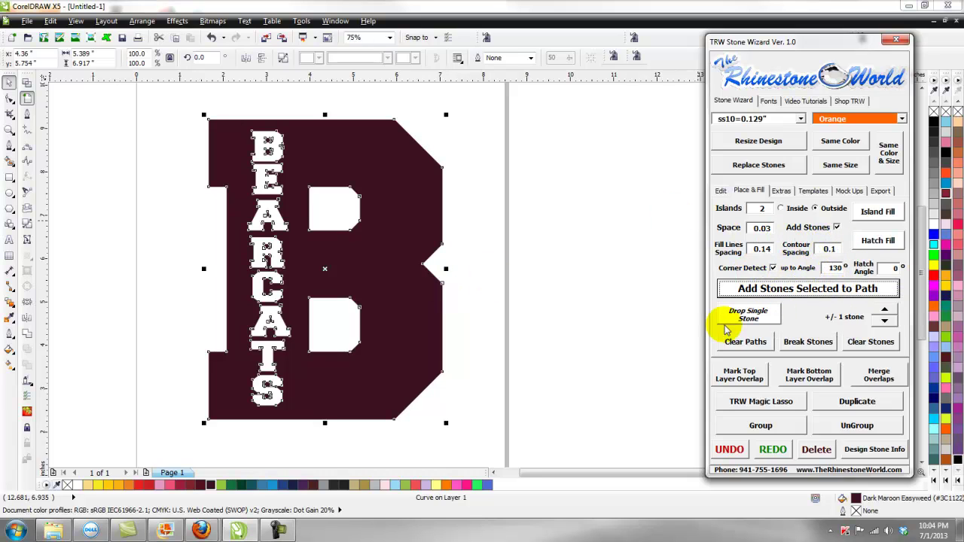
{"action": "left_click", "coordinate": [866, 217]}
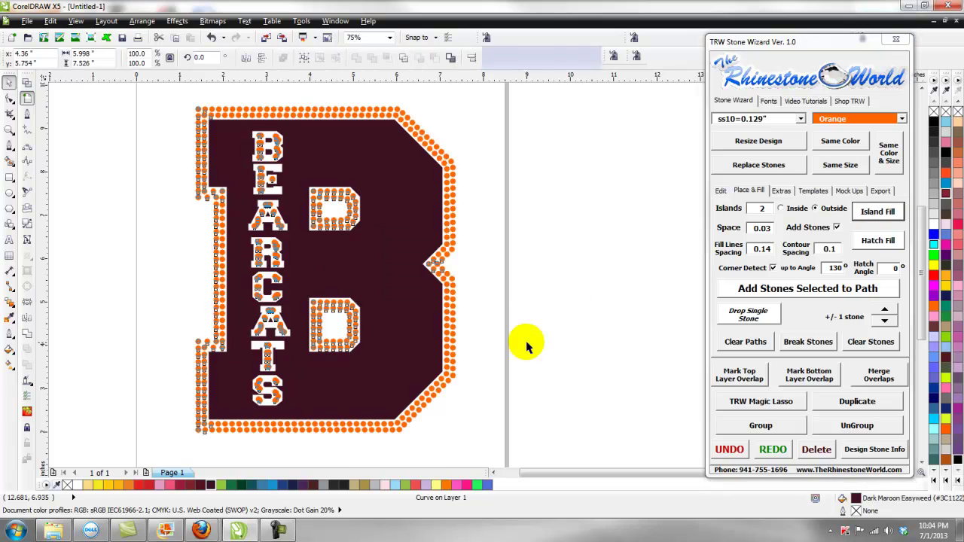
{"action": "left_click", "coordinate": [544, 301]}
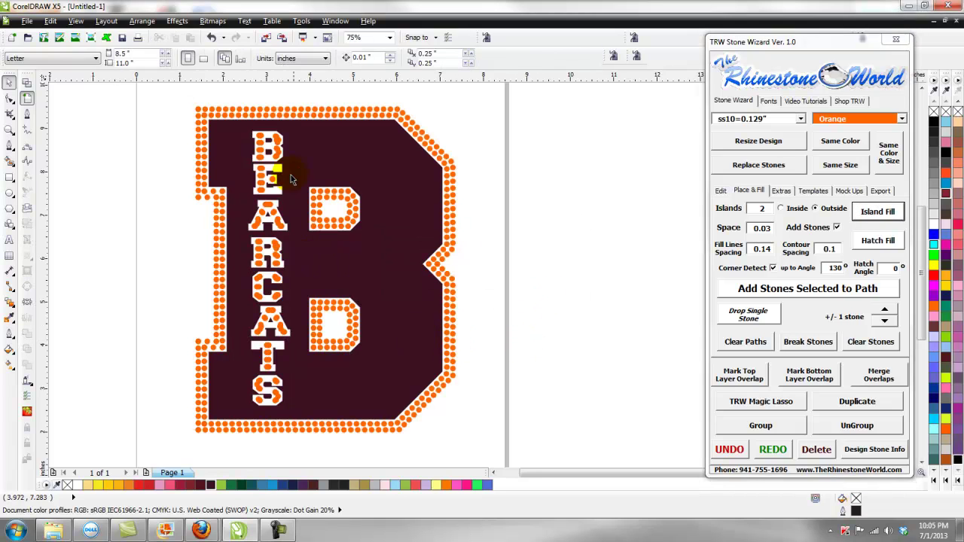
- Lock the maroon B shape and delete all the orange stones inside the BEARCATS letters
{"action": "scroll", "coordinate": [260, 148], "scroll_direction": "up", "scroll_amount": 2}
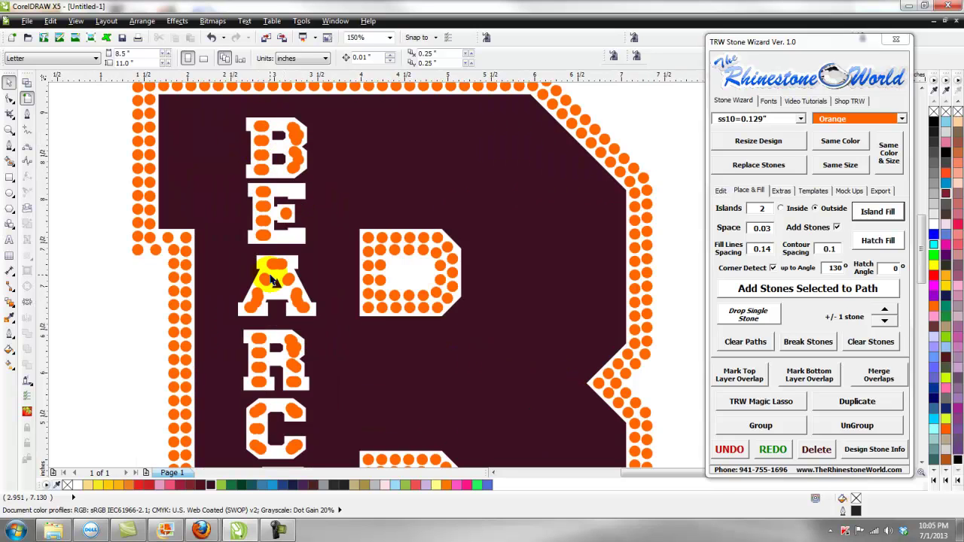
{"action": "scroll", "coordinate": [273, 281], "scroll_direction": "down", "scroll_amount": 2}
{"action": "scroll", "coordinate": [272, 296], "scroll_direction": "down", "scroll_amount": 2}
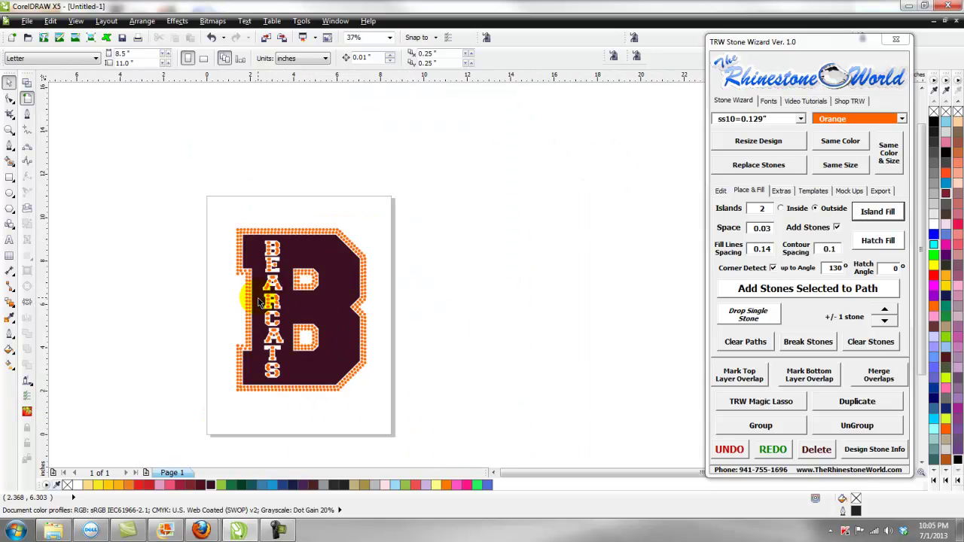
{"action": "scroll", "coordinate": [260, 302], "scroll_direction": "up", "scroll_amount": 2}
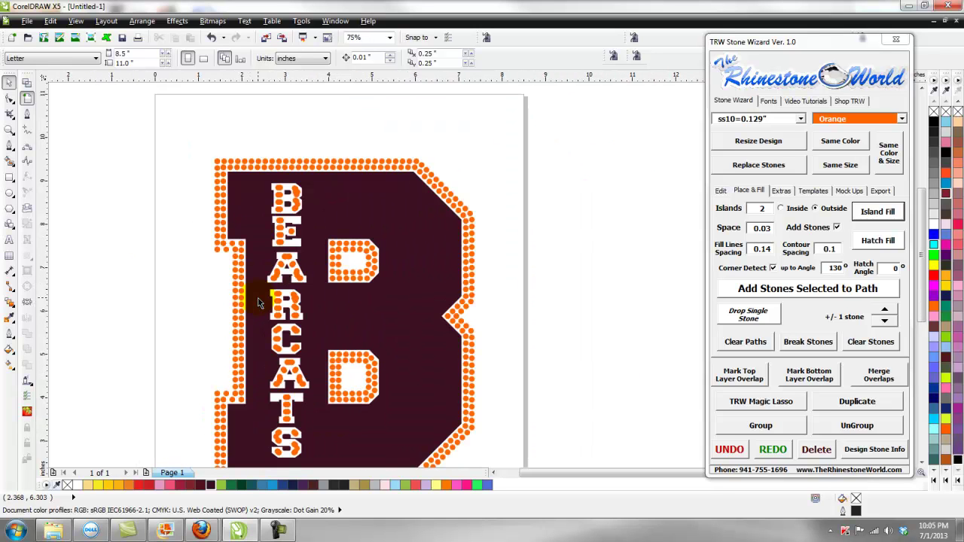
{"action": "right_click", "coordinate": [324, 200]}
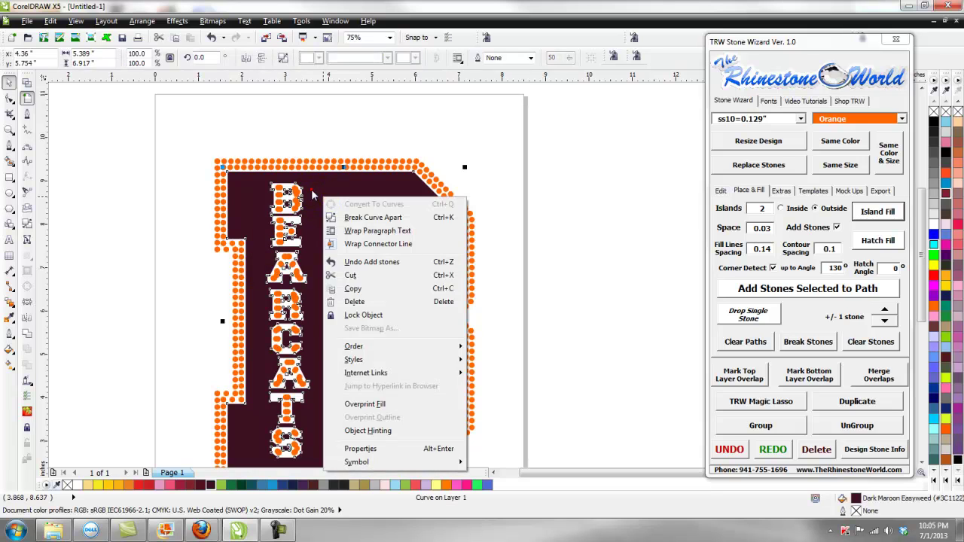
{"action": "left_click", "coordinate": [311, 189]}
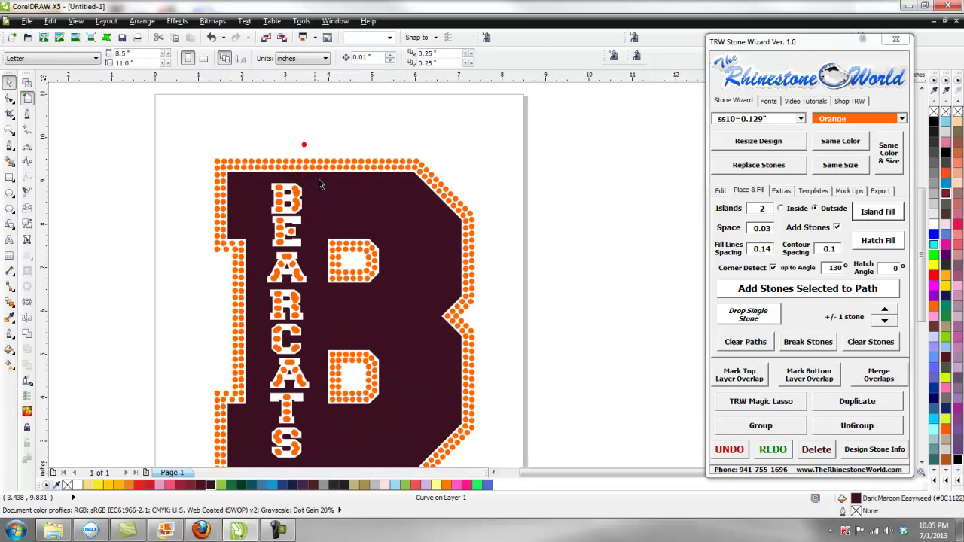
{"action": "right_click", "coordinate": [326, 205]}
{"action": "mouse_move", "coordinate": [380, 376]}
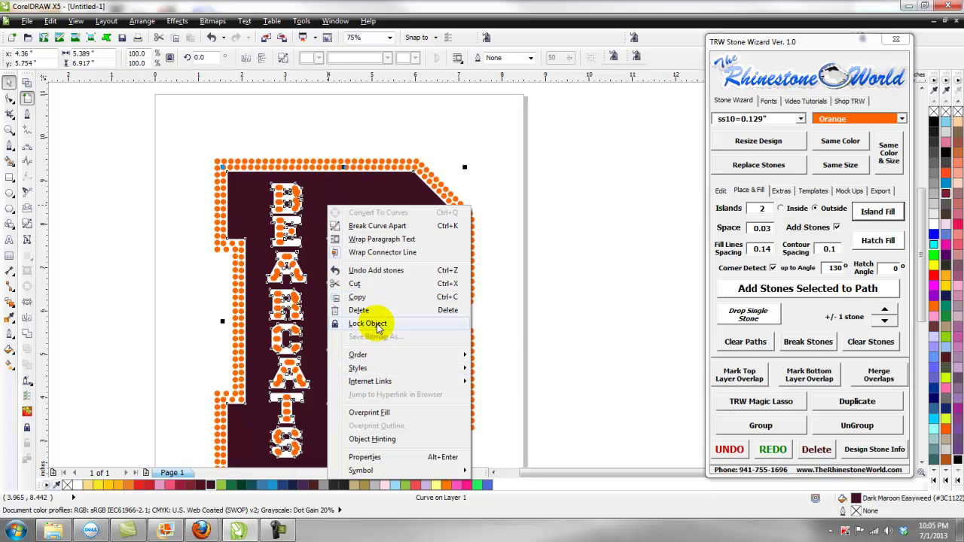
{"action": "left_click", "coordinate": [376, 324]}
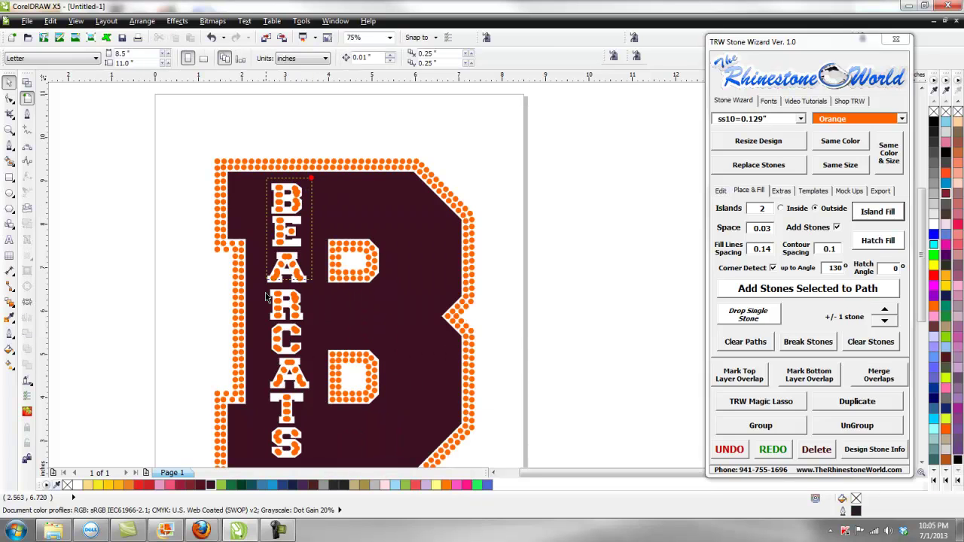
{"action": "left_click", "coordinate": [264, 463]}
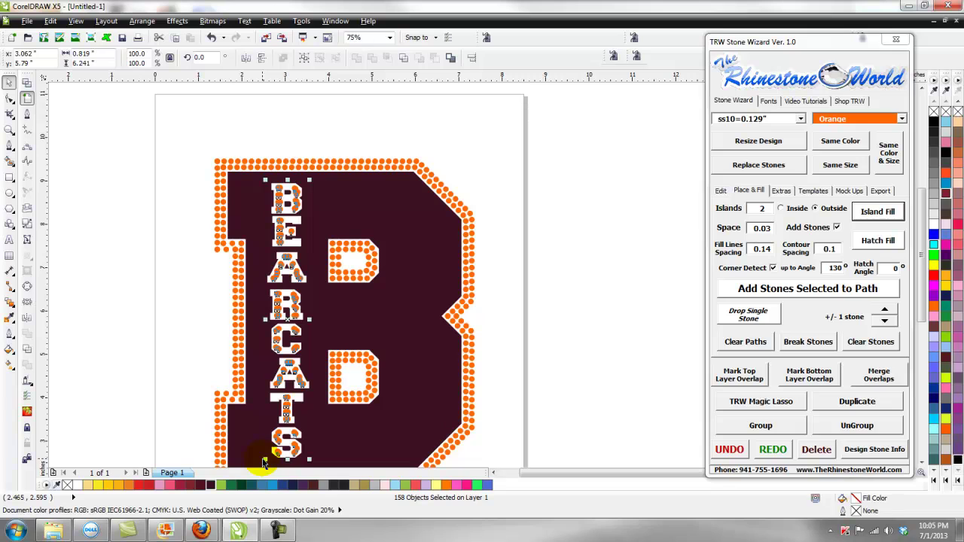
{"action": "key", "text": "Delete"}
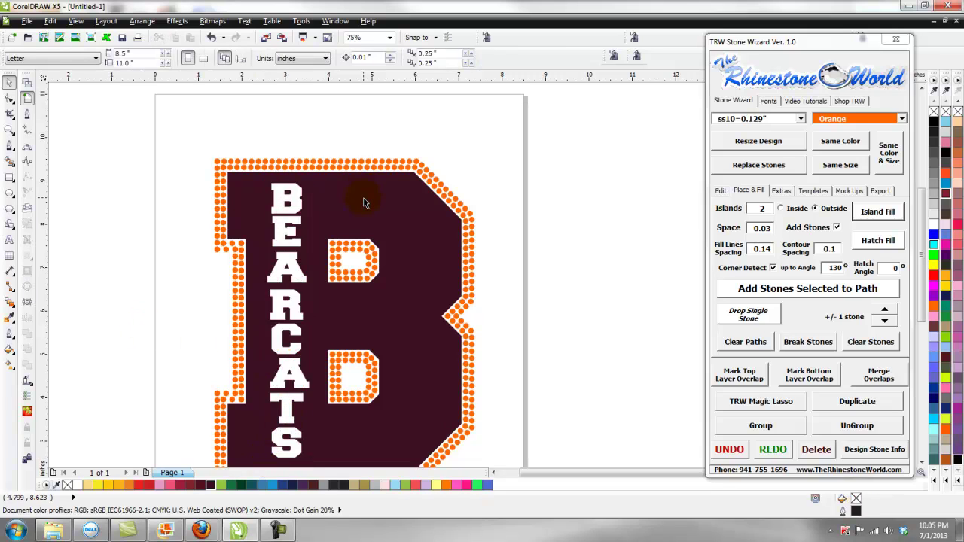
- Unlock the maroon B shape and lock it again
{"action": "scroll", "coordinate": [288, 224], "scroll_direction": "up", "scroll_amount": 2}
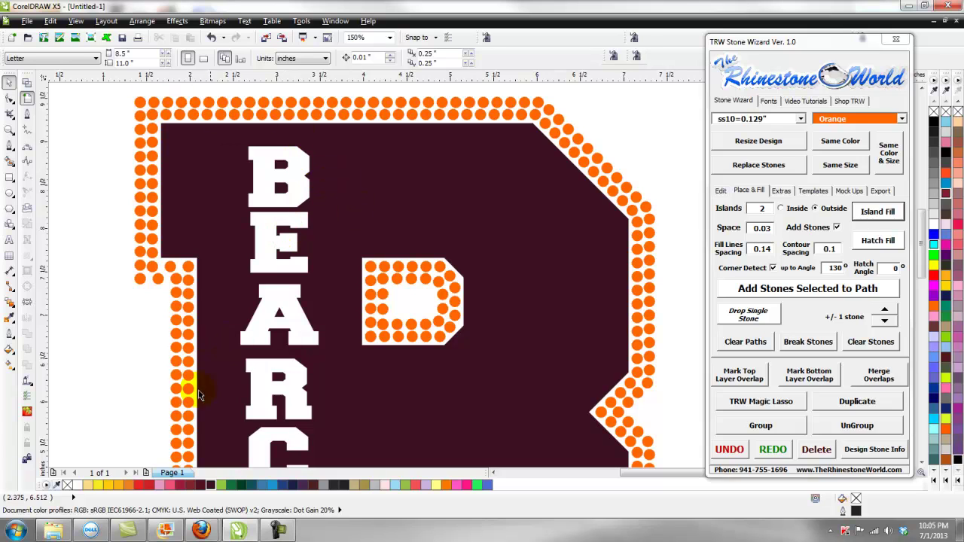
{"action": "scroll", "coordinate": [322, 200], "scroll_direction": "down", "scroll_amount": 2}
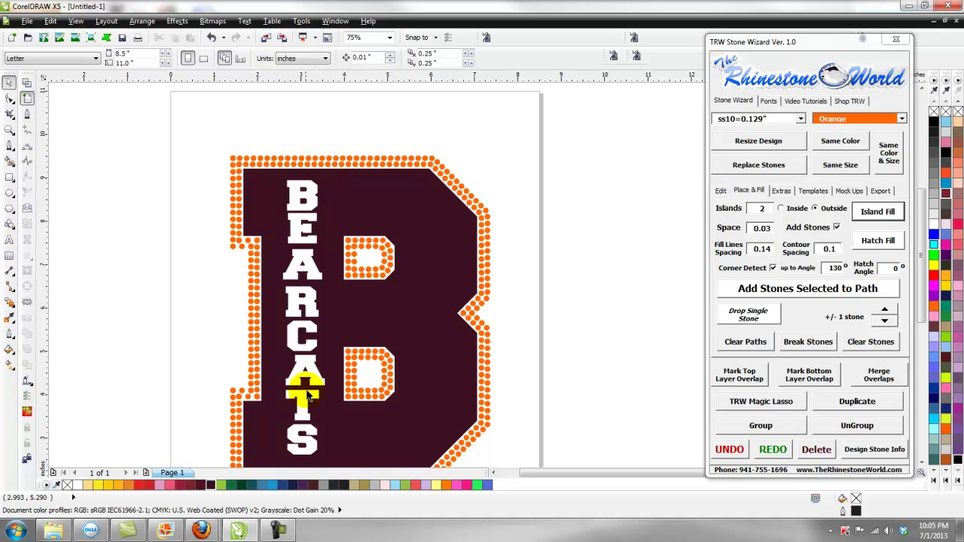
{"action": "right_click", "coordinate": [347, 209]}
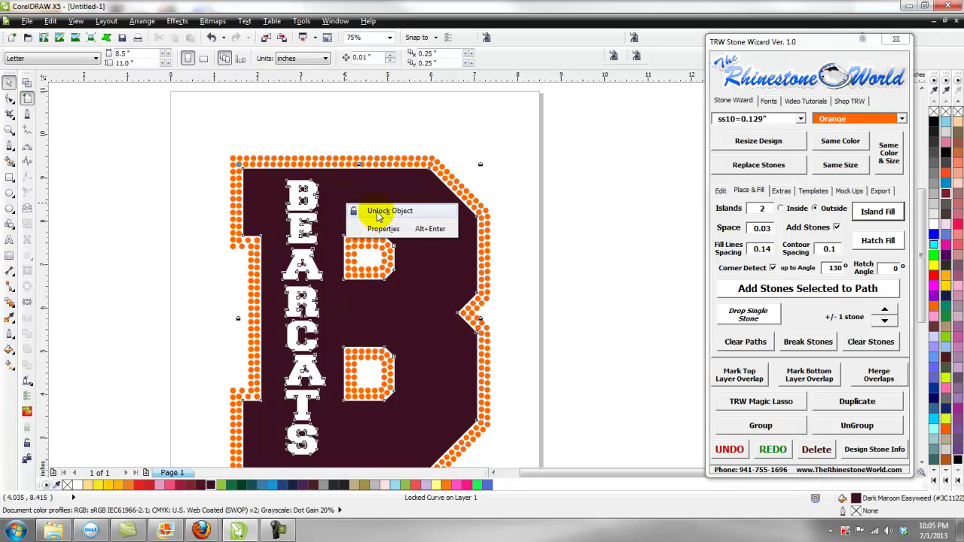
{"action": "left_click", "coordinate": [377, 211]}
{"action": "left_click", "coordinate": [559, 205]}
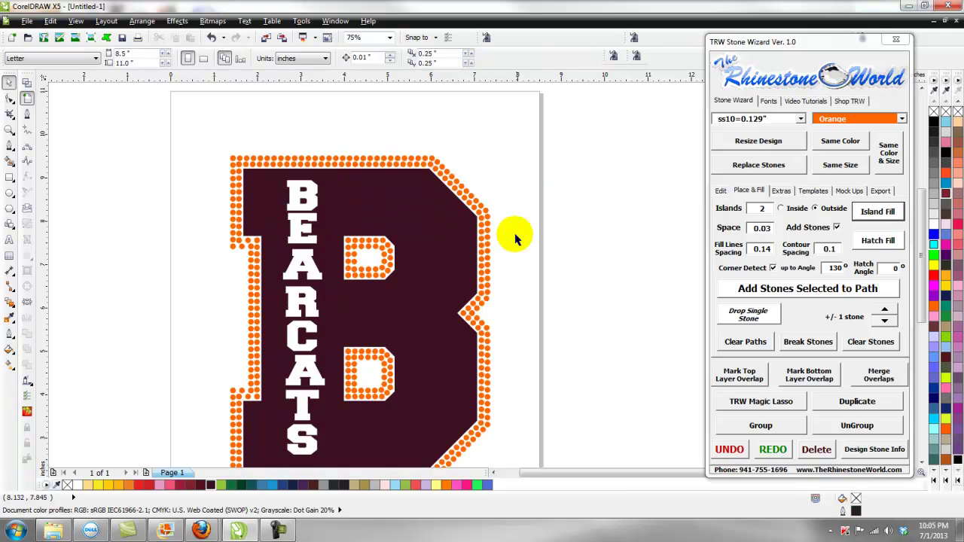
{"action": "right_click", "coordinate": [436, 239]}
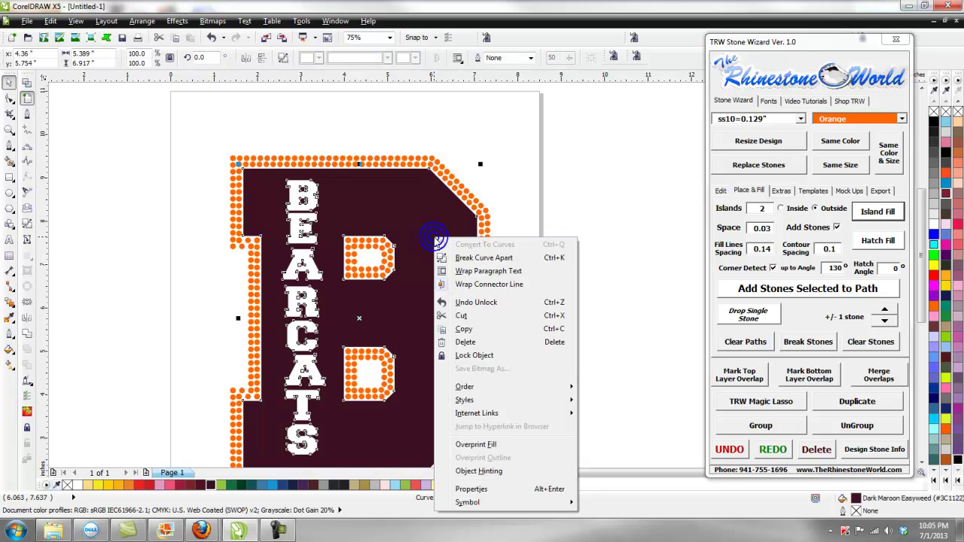
{"action": "left_click", "coordinate": [473, 356]}
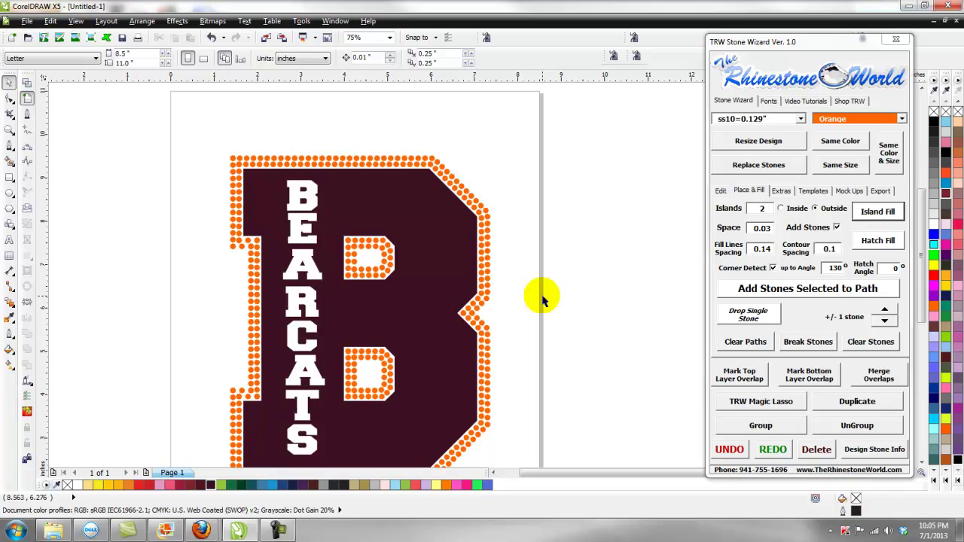
- Select all the stone outlines around the locked B and clear their paths
{"action": "scroll", "coordinate": [549, 274], "scroll_direction": "down", "scroll_amount": 4}
{"action": "left_click_drag", "start_coordinate": [574, 226], "coordinate": [382, 404]}
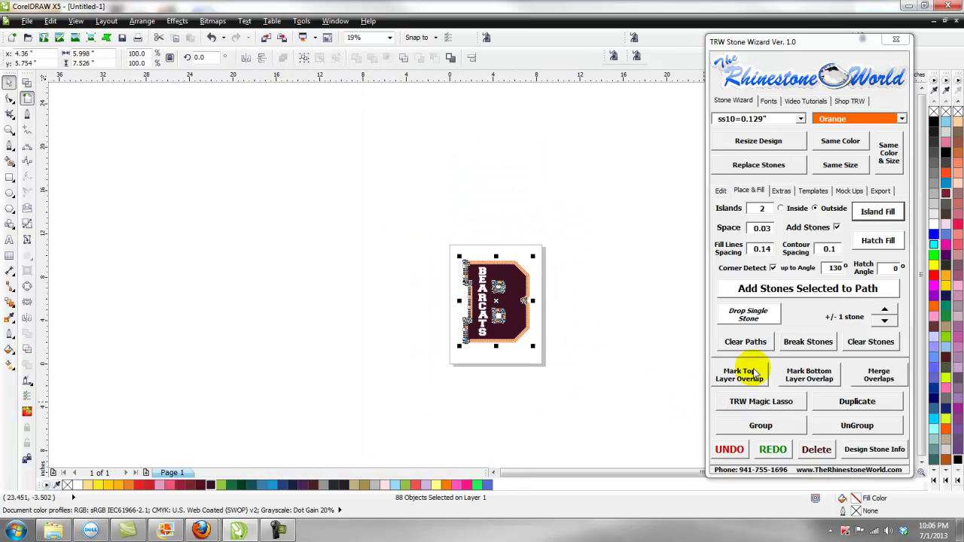
{"action": "left_click", "coordinate": [746, 343]}
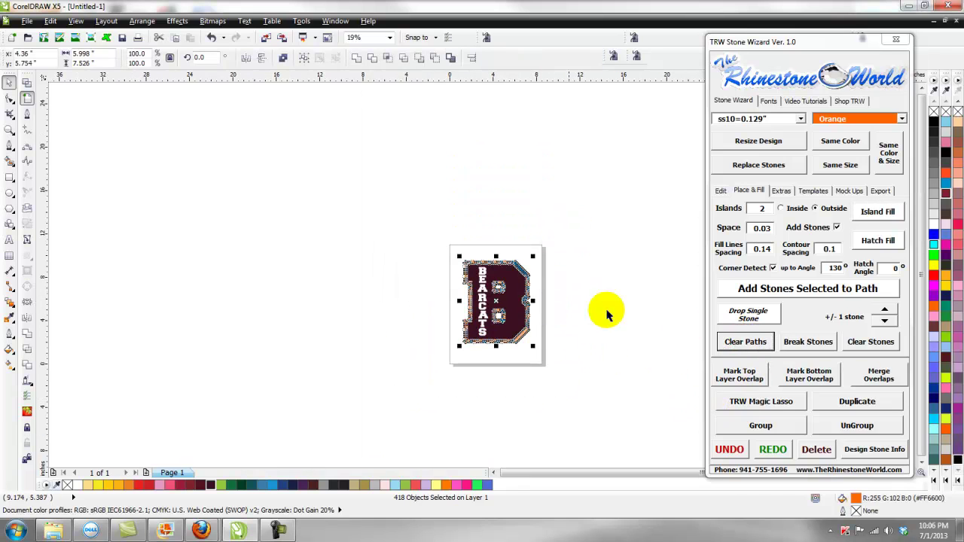
- Merge the overlapping orange stones in the selected outlines around the B
{"action": "left_click", "coordinate": [883, 376]}
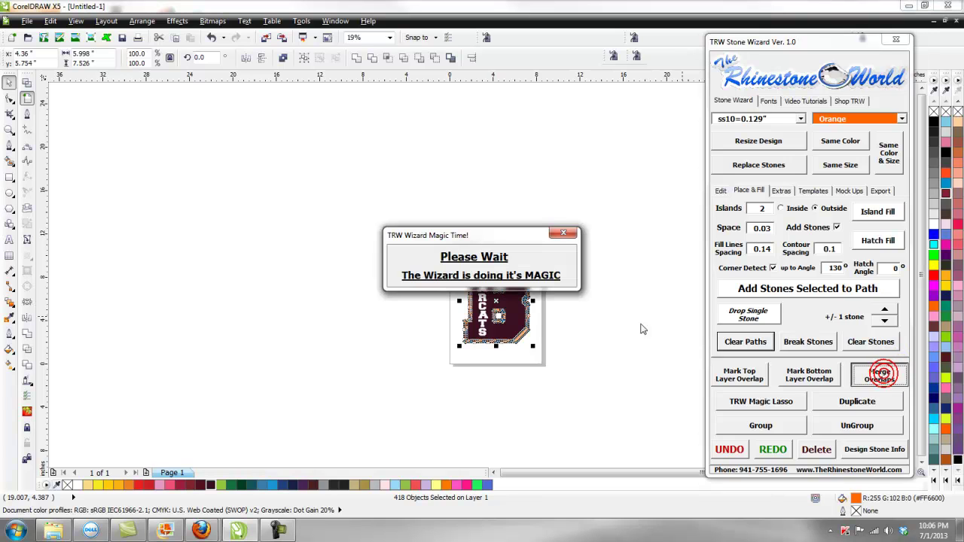
{"action": "left_click", "coordinate": [587, 308]}
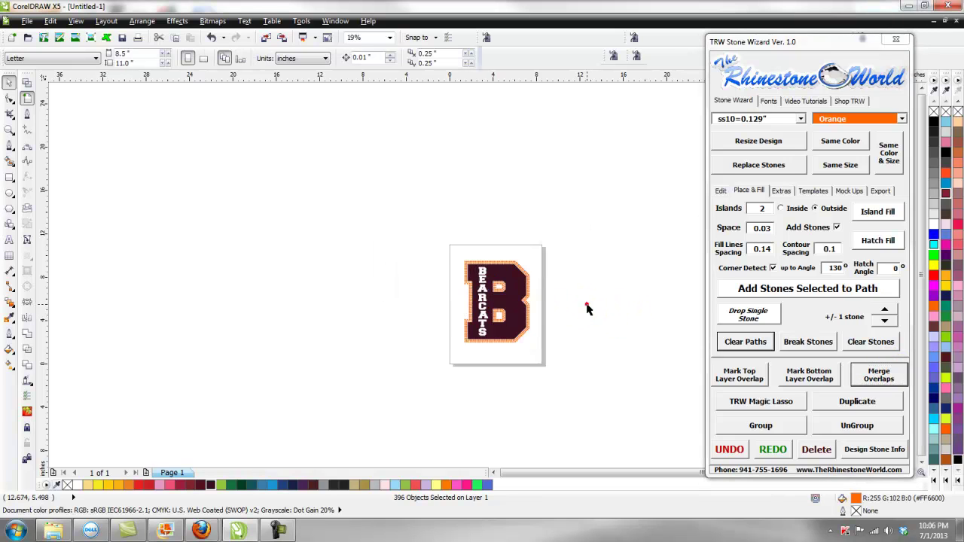
{"action": "scroll", "coordinate": [477, 308], "scroll_direction": "up", "scroll_amount": 4}
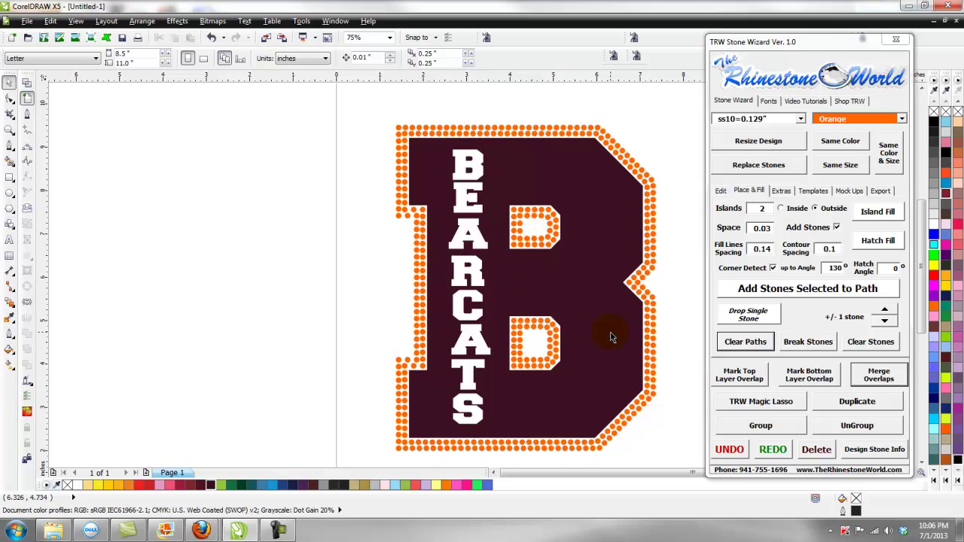
- Unlock the maroon B shape and deselect it
{"action": "right_click", "coordinate": [571, 286]}
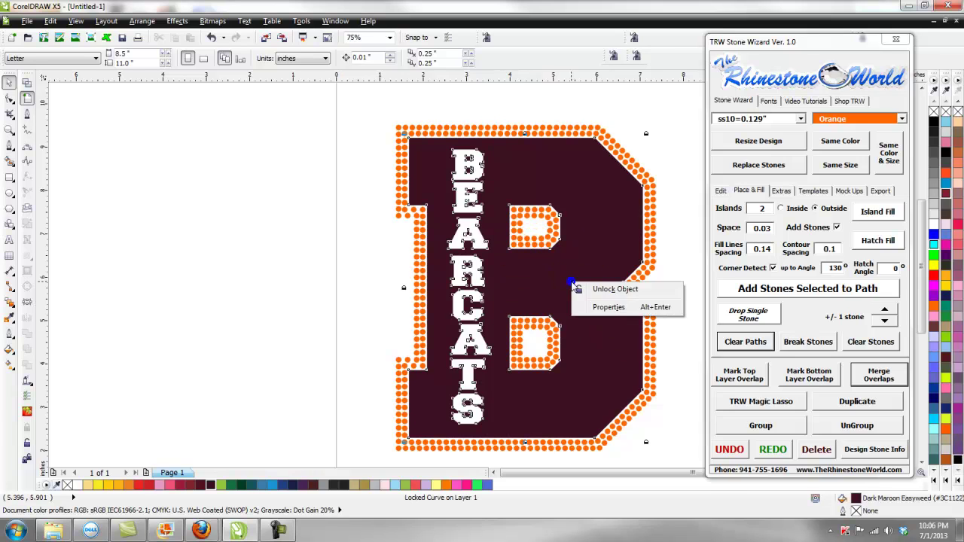
{"action": "left_click", "coordinate": [617, 286]}
{"action": "left_click", "coordinate": [343, 268]}
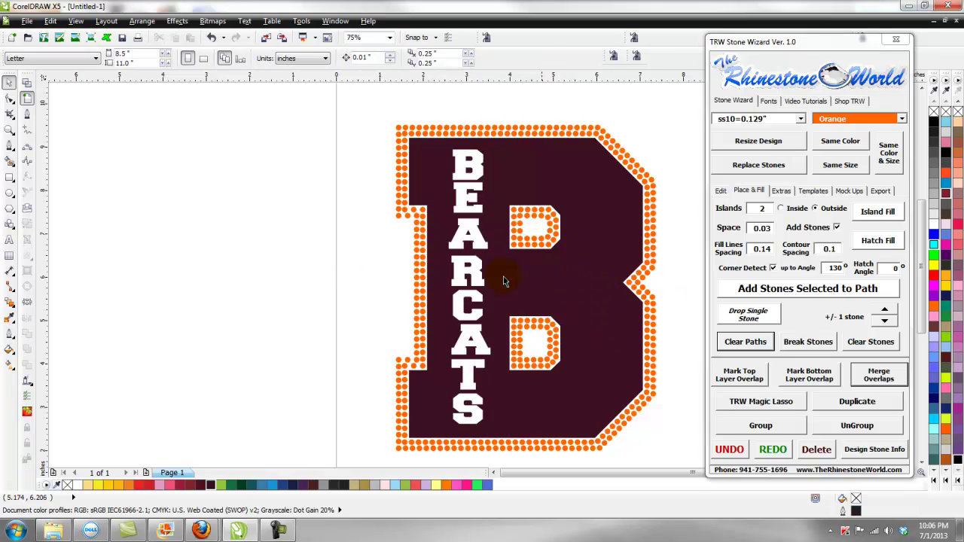
- Move individual orange stones at the lower notch of the B's stem outline to even out their spacing
{"action": "scroll", "coordinate": [407, 371], "scroll_direction": "up", "scroll_amount": 6}
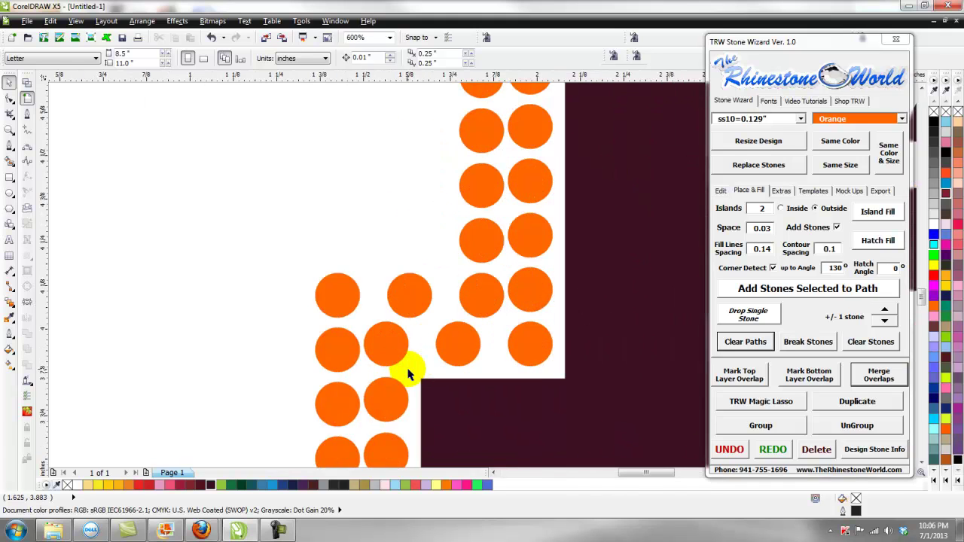
{"action": "scroll", "coordinate": [407, 371], "scroll_direction": "up", "scroll_amount": 2}
{"action": "left_click", "coordinate": [508, 340]}
{"action": "left_click_drag", "start_coordinate": [508, 340], "coordinate": [518, 339]}
{"action": "left_click_drag", "start_coordinate": [359, 328], "coordinate": [392, 330]}
{"action": "left_click_drag", "start_coordinate": [411, 222], "coordinate": [394, 222]}
{"action": "left_click_drag", "start_coordinate": [567, 221], "coordinate": [533, 220]}
{"action": "scroll", "coordinate": [520, 309], "scroll_direction": "down", "scroll_amount": 4}
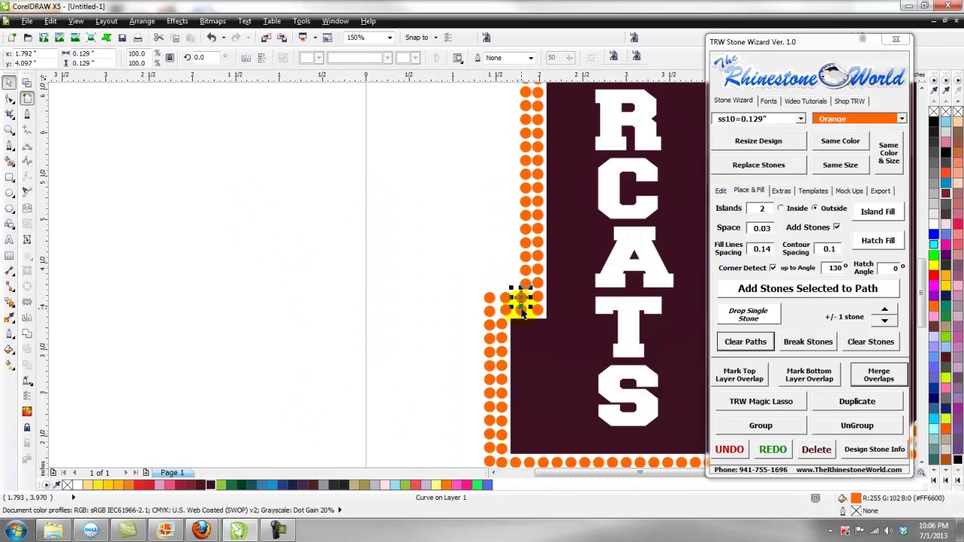
- Reposition the orange stones at the upper notch of the B's stem outline so both rows are evenly spaced
{"action": "scroll", "coordinate": [509, 136], "scroll_direction": "up", "scroll_amount": 4}
{"action": "scroll", "coordinate": [553, 360], "scroll_direction": "down", "scroll_amount": 2}
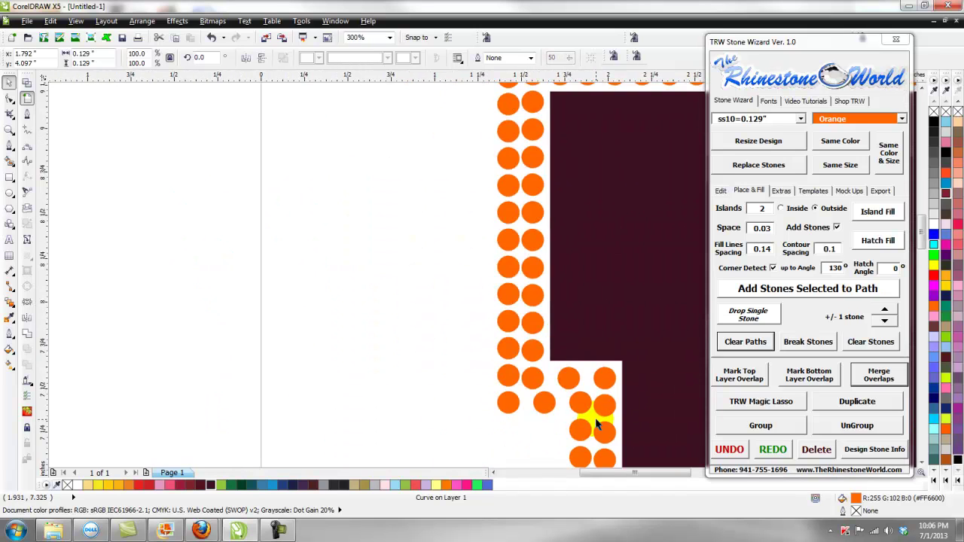
{"action": "scroll", "coordinate": [572, 418], "scroll_direction": "up", "scroll_amount": 1}
{"action": "left_click_drag", "start_coordinate": [554, 344], "coordinate": [555, 344]}
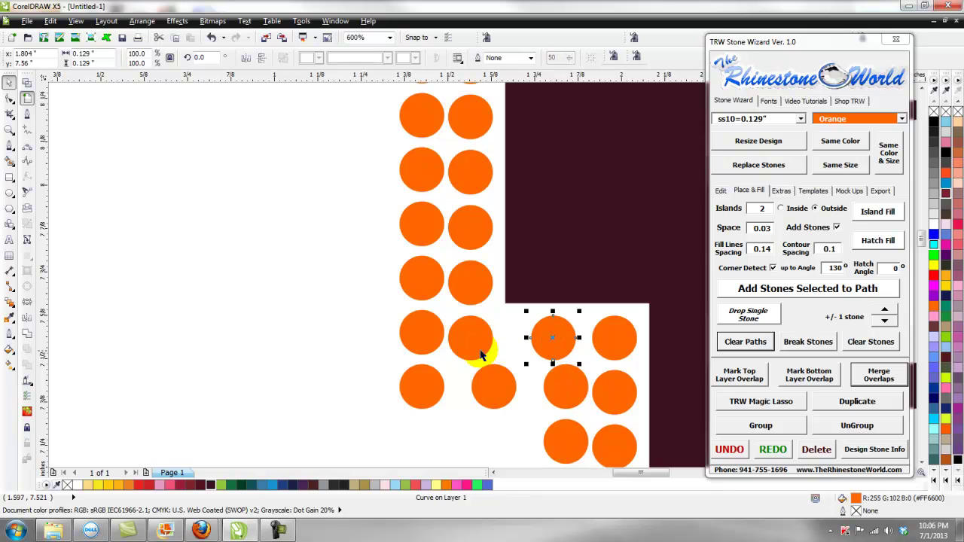
{"action": "left_click_drag", "start_coordinate": [493, 342], "coordinate": [497, 342]}
{"action": "left_click", "coordinate": [560, 344]}
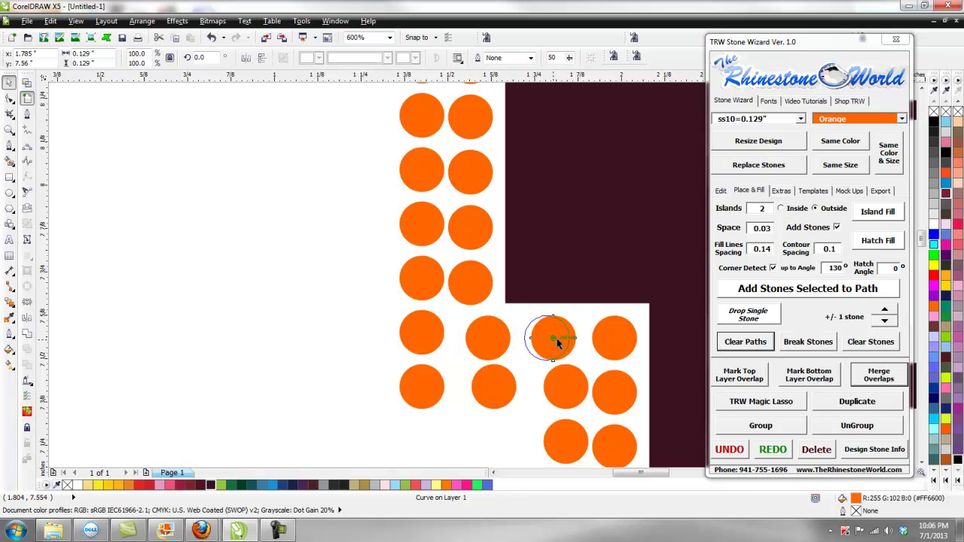
{"action": "left_click_drag", "start_coordinate": [558, 343], "coordinate": [550, 343]}
{"action": "left_click_drag", "start_coordinate": [504, 384], "coordinate": [555, 386]}
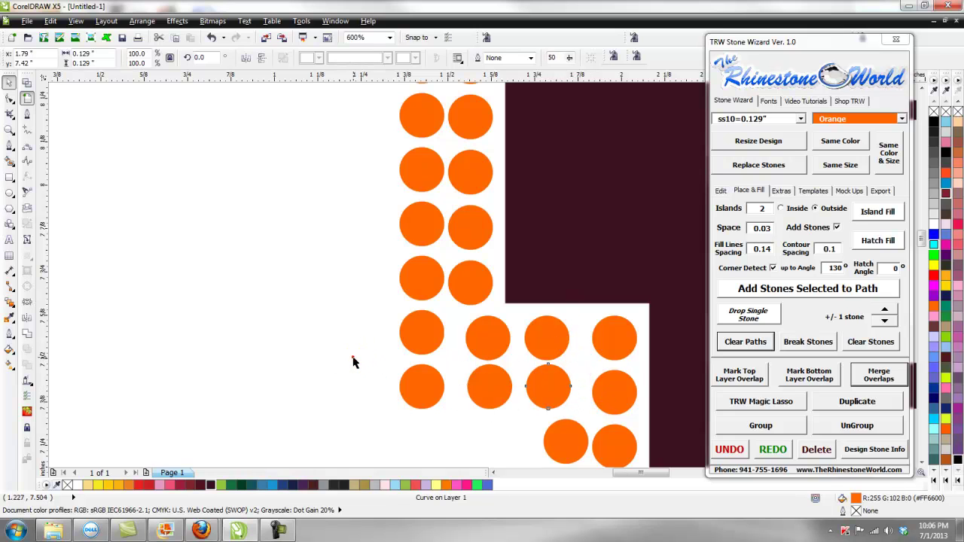
{"action": "left_click", "coordinate": [353, 362]}
{"action": "scroll", "coordinate": [353, 363], "scroll_direction": "down", "scroll_amount": 5}
{"action": "left_click", "coordinate": [352, 444]}
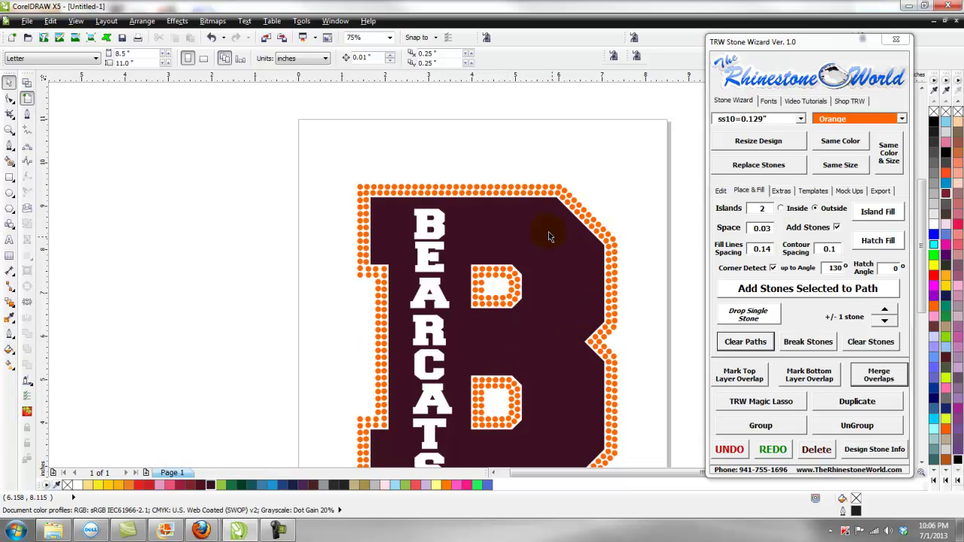
{"action": "scroll", "coordinate": [421, 237], "scroll_direction": "down", "scroll_amount": 1}
{"action": "scroll", "coordinate": [433, 367], "scroll_direction": "up", "scroll_amount": 1}
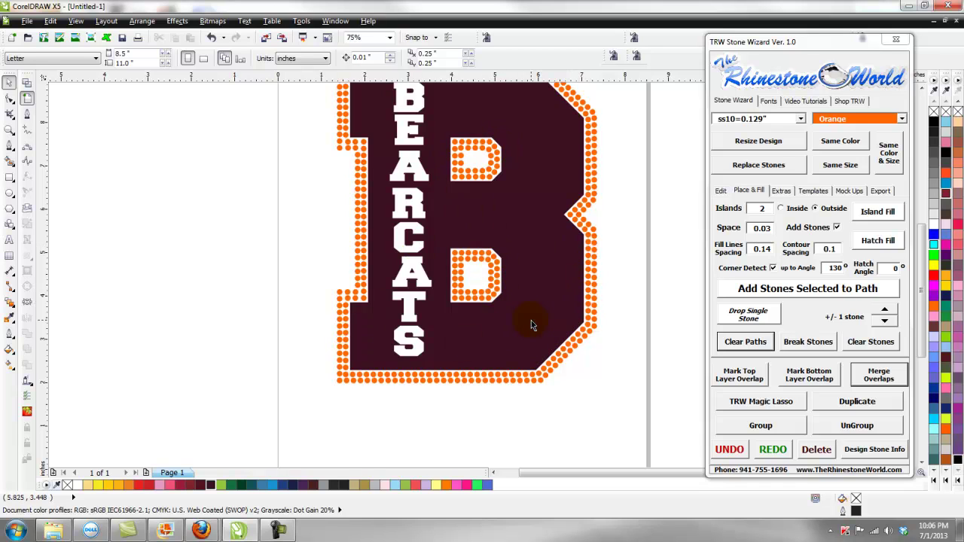
{"action": "scroll", "coordinate": [532, 320], "scroll_direction": "down", "scroll_amount": 1}
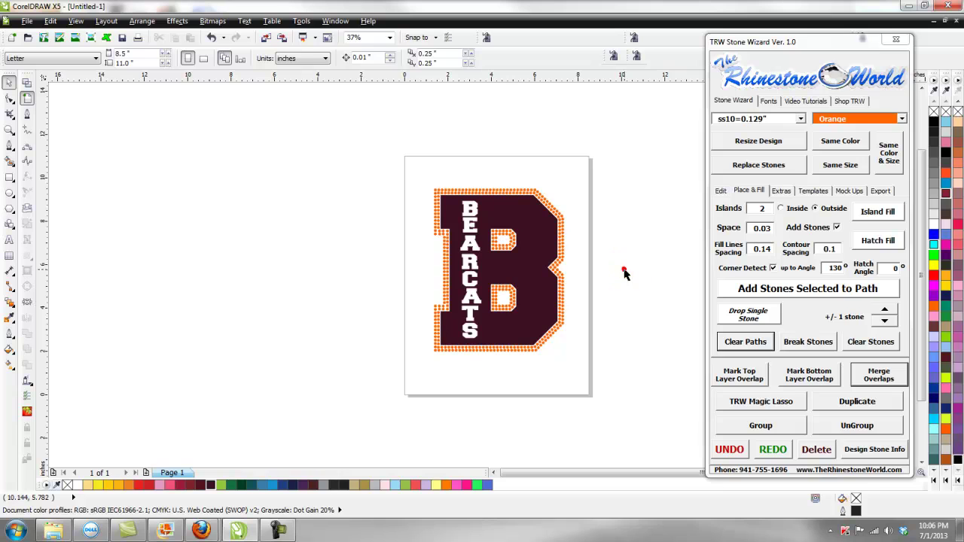
{"action": "scroll", "coordinate": [495, 280], "scroll_direction": "up", "scroll_amount": 4}
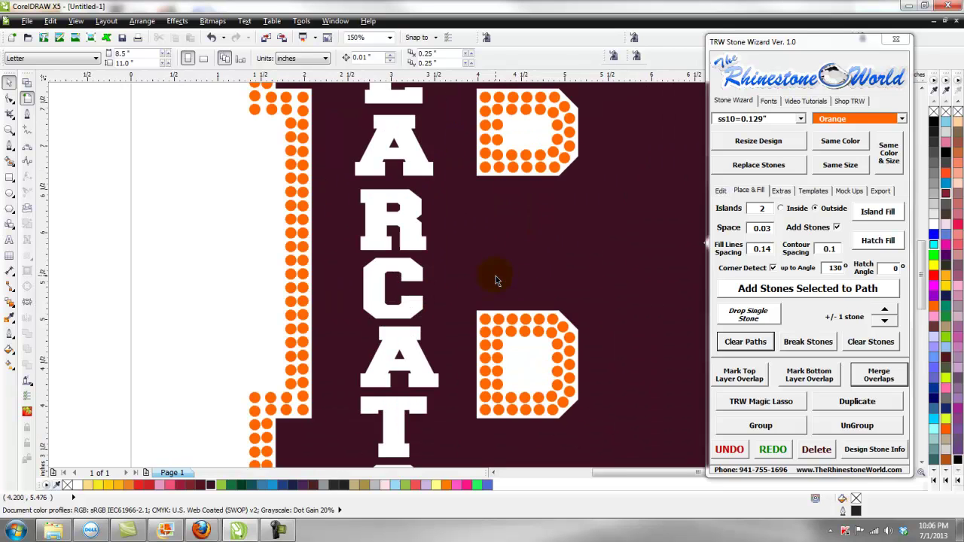
{"action": "scroll", "coordinate": [493, 234], "scroll_direction": "down", "scroll_amount": 2}
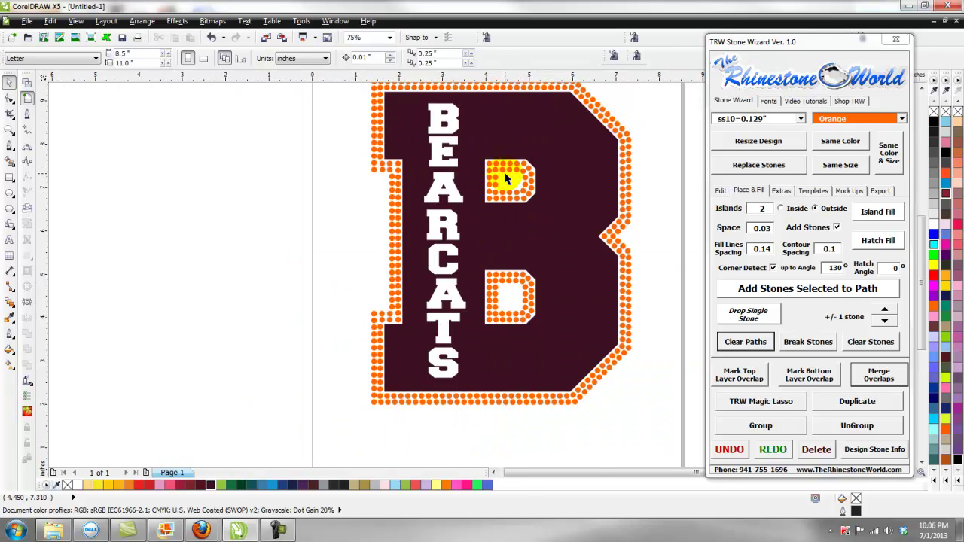
- Try Lemon Easyweed and Bright Red Easyweed fills on the B, and settle on a bright pink fill
{"action": "left_click", "coordinate": [553, 242]}
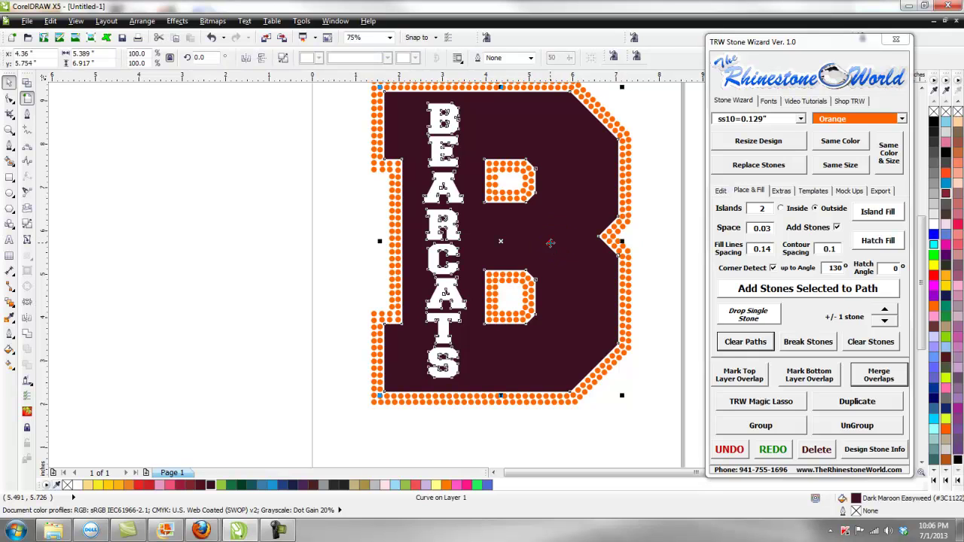
{"action": "left_click", "coordinate": [102, 487]}
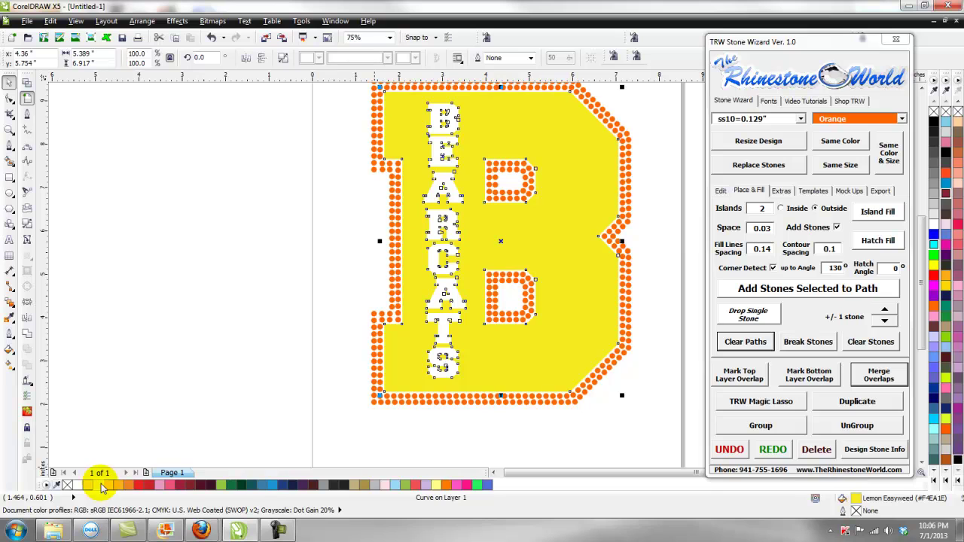
{"action": "left_click", "coordinate": [139, 485]}
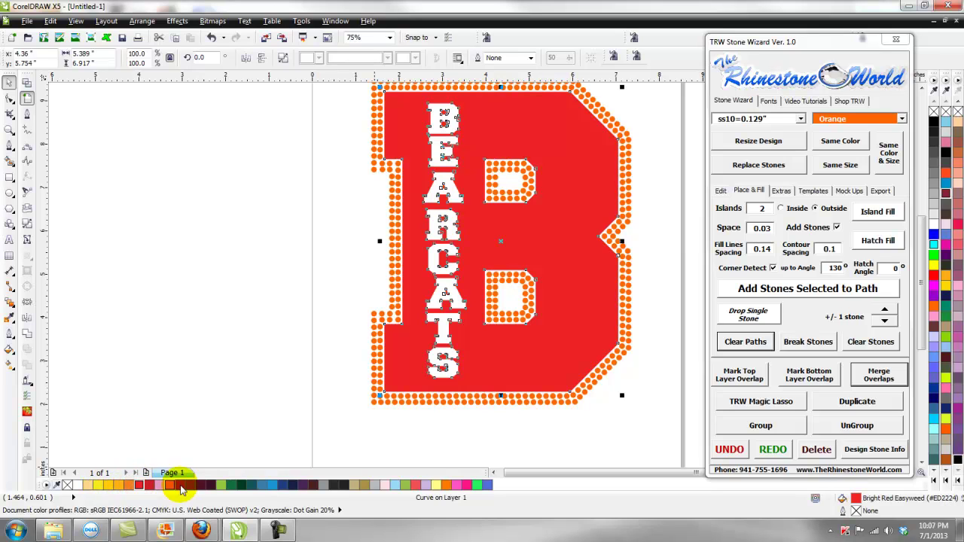
{"action": "left_click", "coordinate": [467, 486]}
{"action": "left_click", "coordinate": [311, 315]}
- Select all stones matching the colour of one orange outline stone and change them to Crystal
{"action": "scroll", "coordinate": [305, 308], "scroll_direction": "down", "scroll_amount": 1}
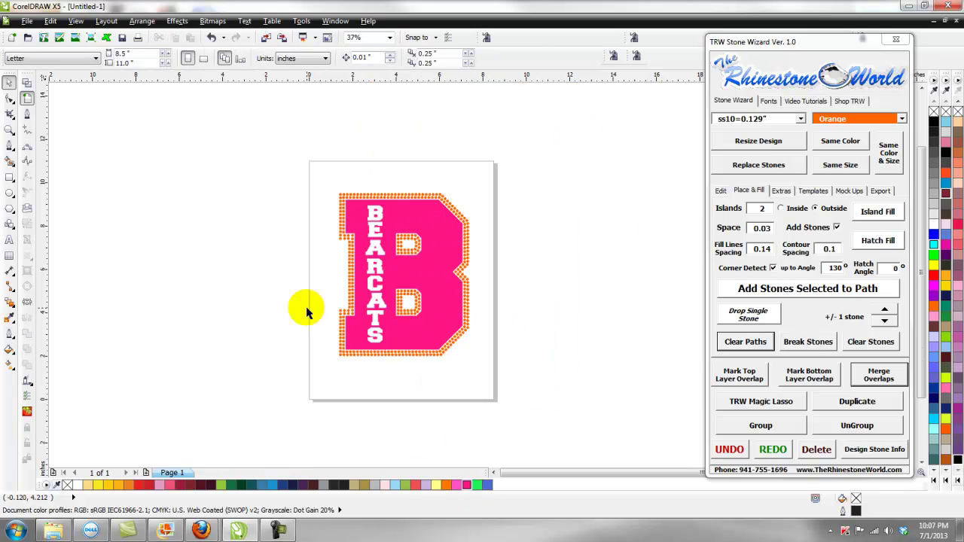
{"action": "scroll", "coordinate": [423, 264], "scroll_direction": "up", "scroll_amount": 1}
{"action": "left_click", "coordinate": [511, 256]}
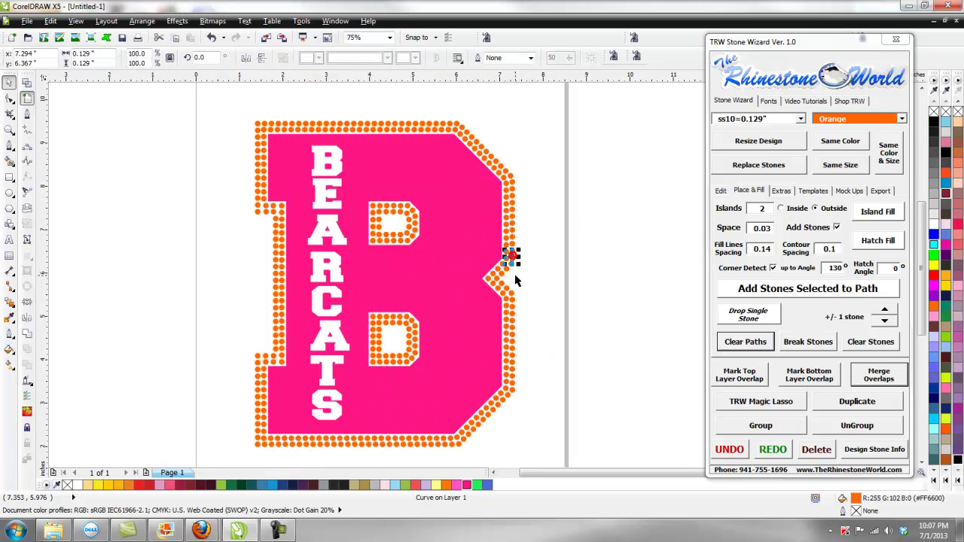
{"action": "left_click", "coordinate": [838, 164]}
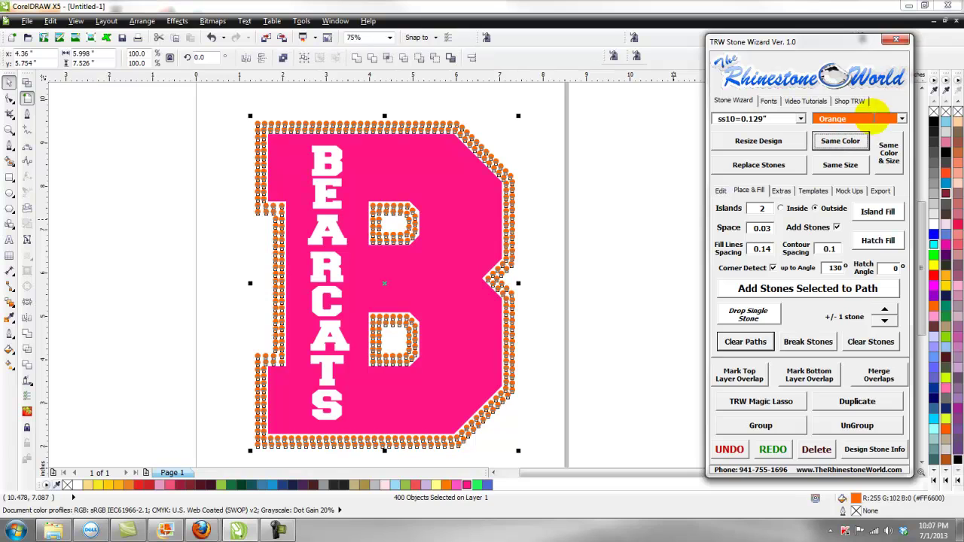
{"action": "left_click", "coordinate": [870, 118]}
{"action": "type", "text": "Crystal"}
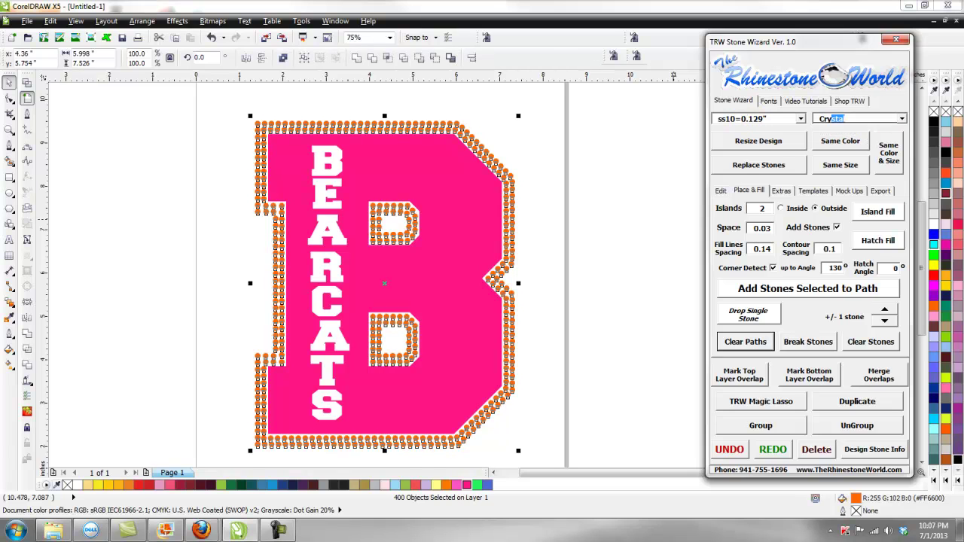
{"action": "left_click", "coordinate": [610, 264]}
{"action": "scroll", "coordinate": [610, 263], "scroll_direction": "down", "scroll_amount": 1}
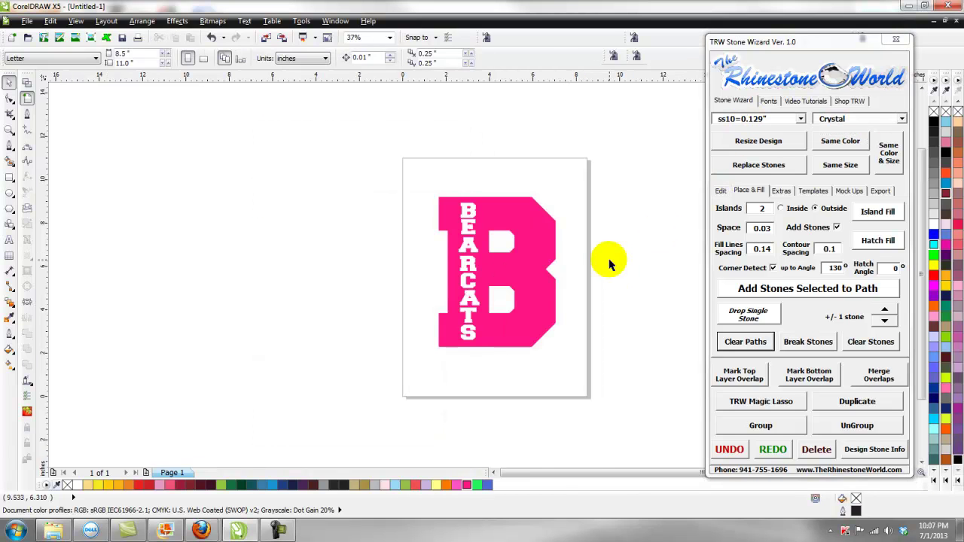
- Select the whole B design with its stones and create a Basic customer mock-up on the women's crew-neck T-shirt
{"action": "left_click", "coordinate": [619, 154]}
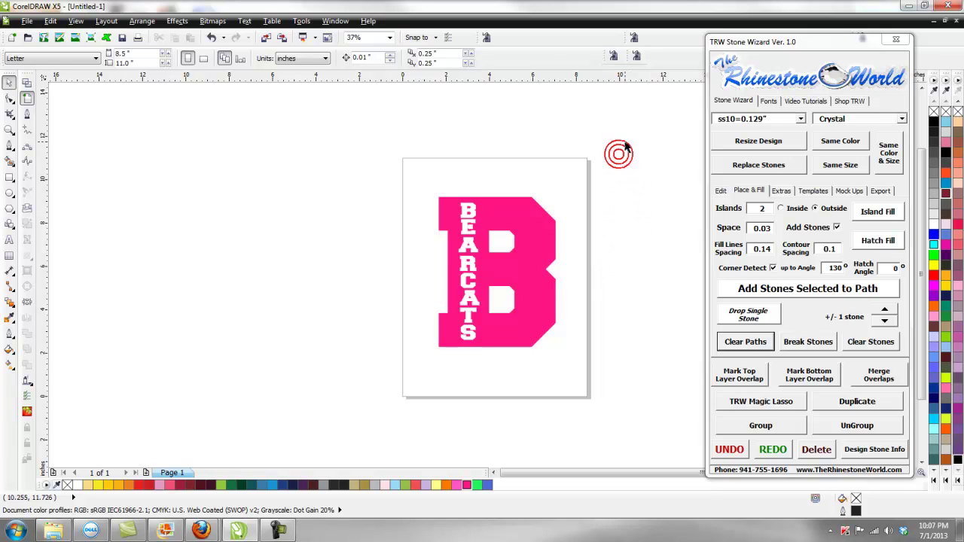
{"action": "left_click_drag", "start_coordinate": [558, 214], "coordinate": [351, 389]}
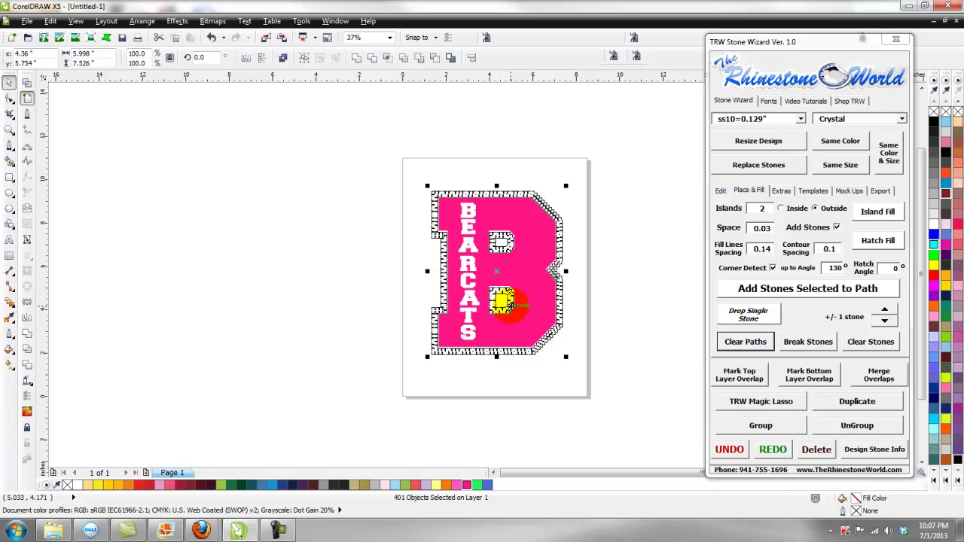
{"action": "left_click", "coordinate": [848, 191]}
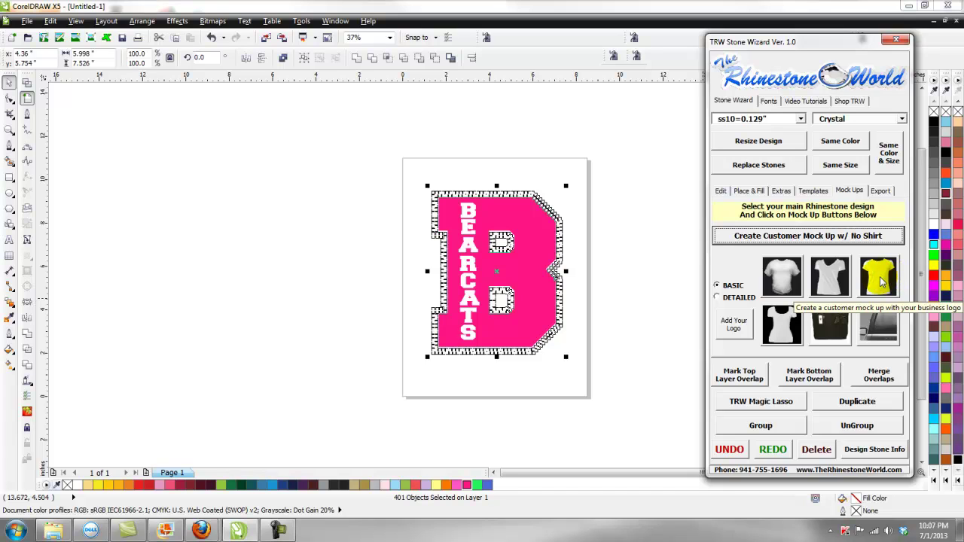
{"action": "left_click", "coordinate": [882, 281]}
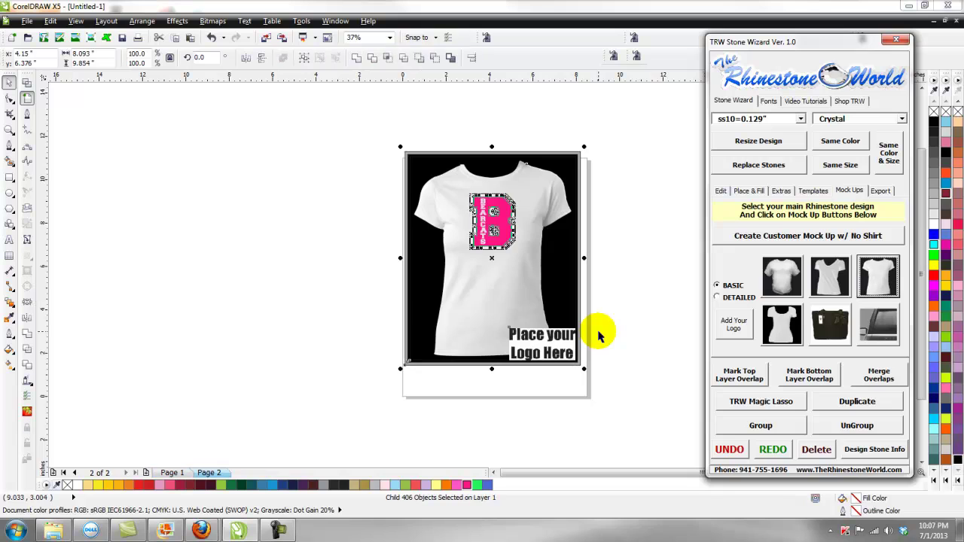
{"action": "scroll", "coordinate": [524, 202], "scroll_direction": "up", "scroll_amount": 1}
{"action": "left_click", "coordinate": [484, 243]}
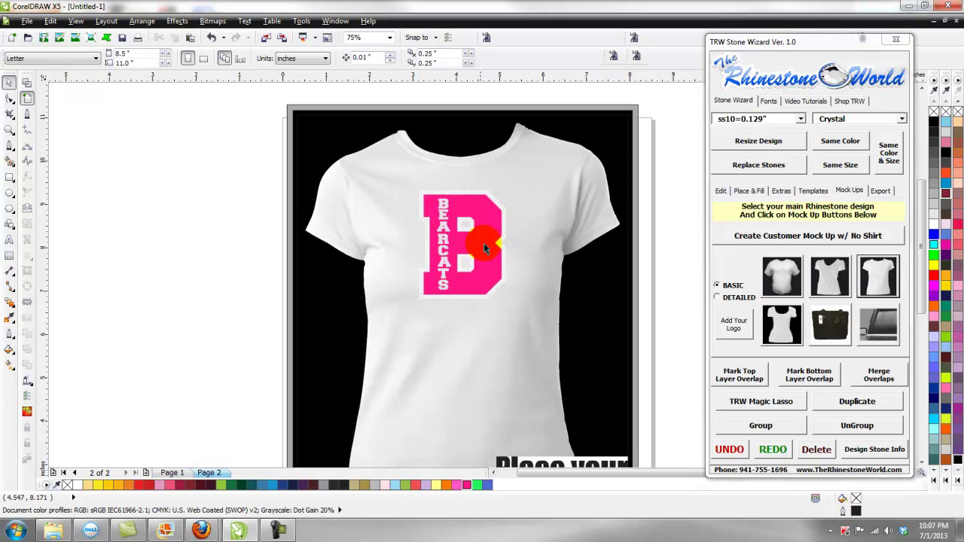
{"action": "scroll", "coordinate": [506, 273], "scroll_direction": "down", "scroll_amount": 1}
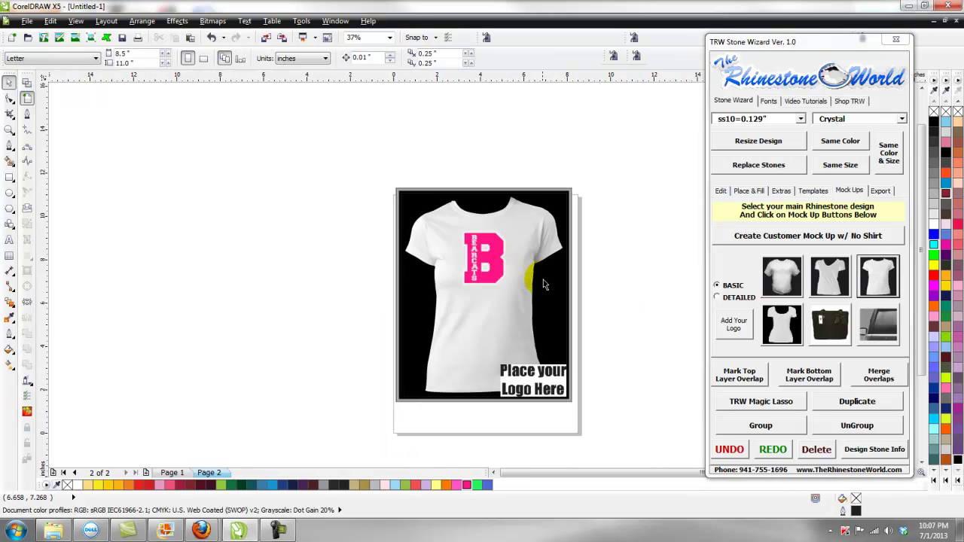
- Recolour the T-shirt image in the mock-up bright green (R:0 G:255 B:0), keeping it in its original position
{"action": "left_click", "coordinate": [521, 293]}
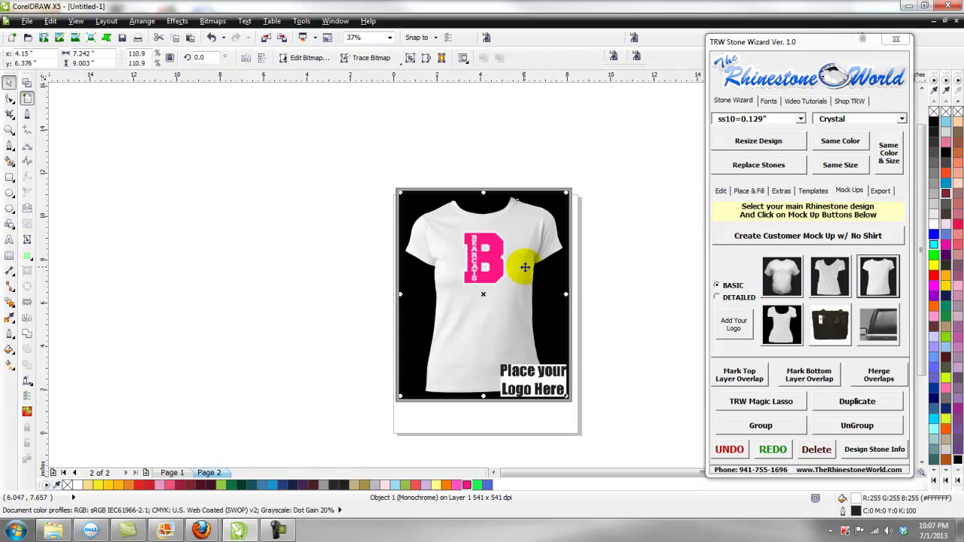
{"action": "left_click_drag", "start_coordinate": [525, 267], "coordinate": [519, 276]}
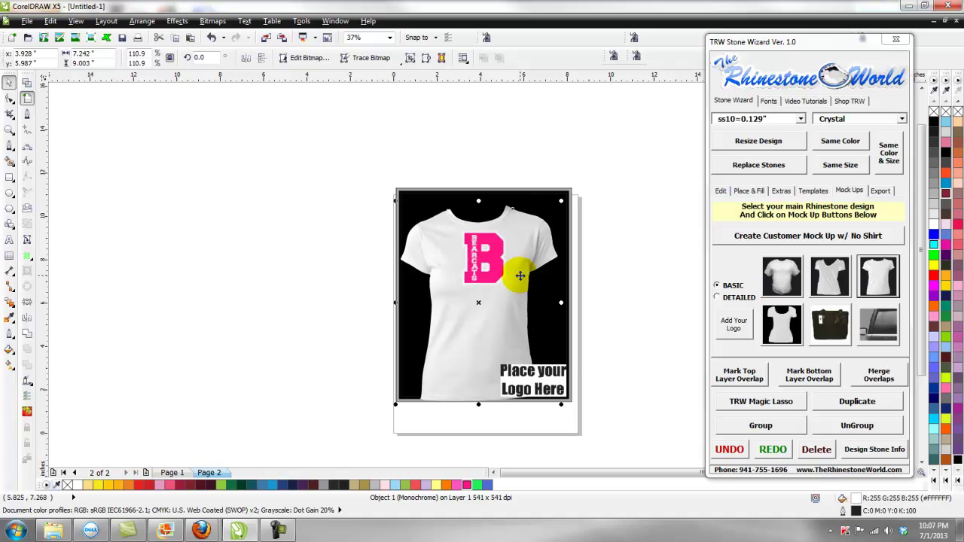
{"action": "key", "text": "ctrl+z"}
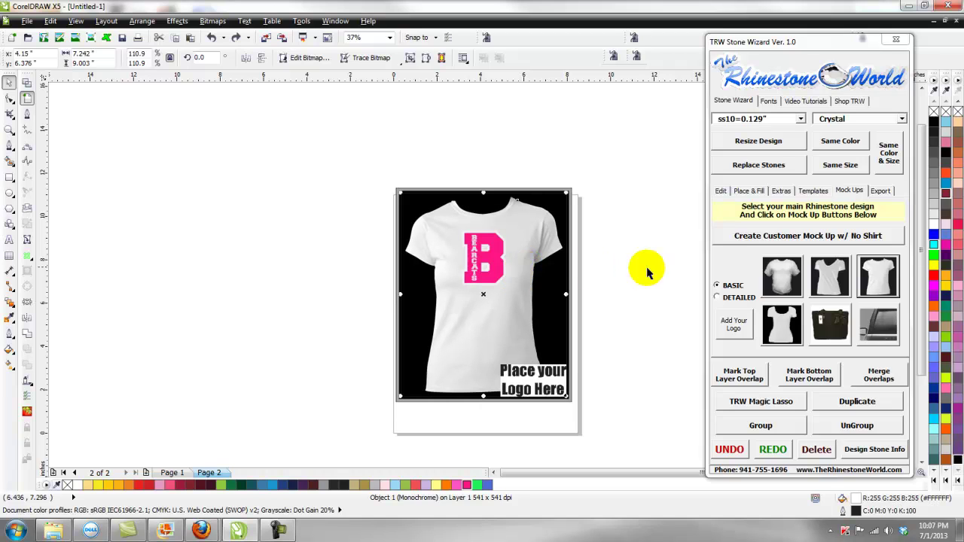
{"action": "left_click", "coordinate": [934, 256]}
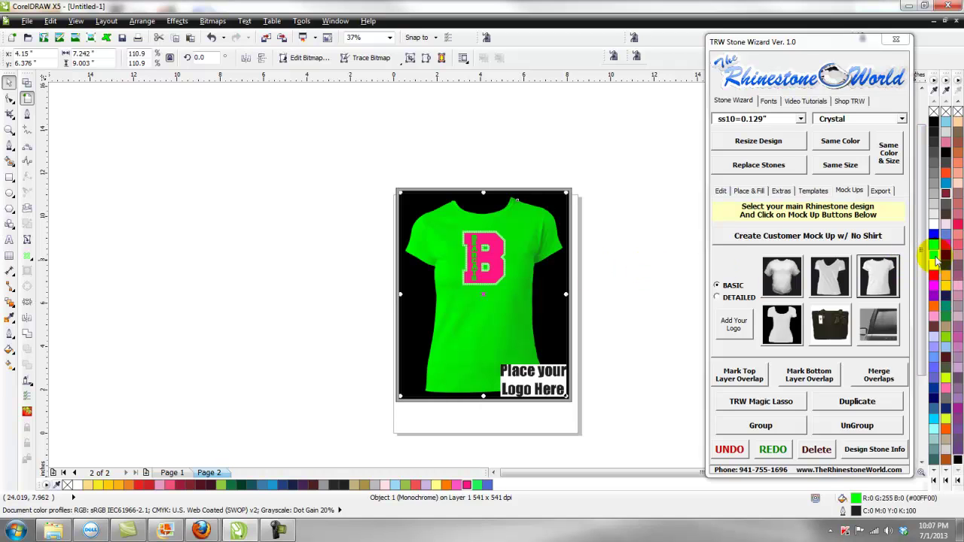
{"action": "scroll", "coordinate": [463, 264], "scroll_direction": "up", "scroll_amount": 5}
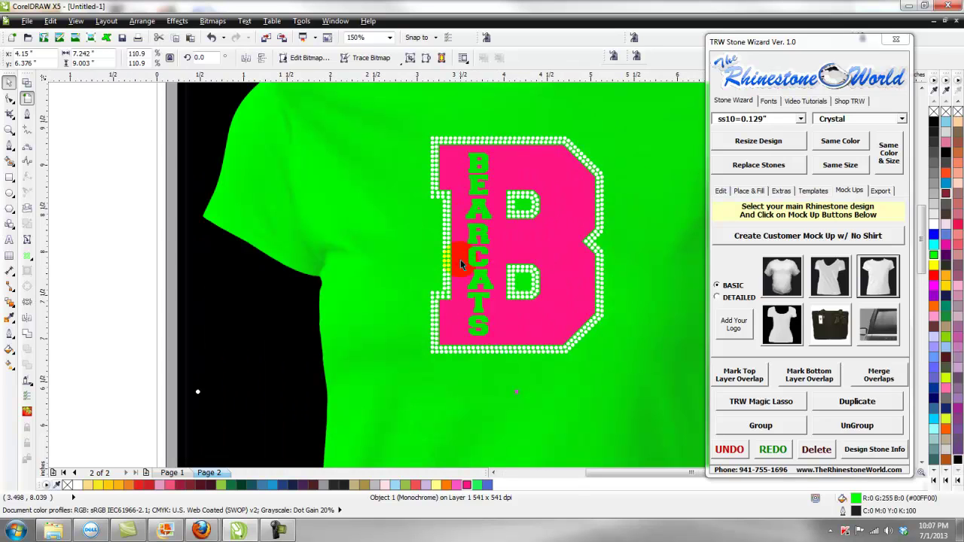
- Try cyan, magenta and orange (R:255 G:102 B:0) on the mock-up's T-shirt image, and settle on near-black R:26 G:26 B:26
{"action": "left_click", "coordinate": [936, 242]}
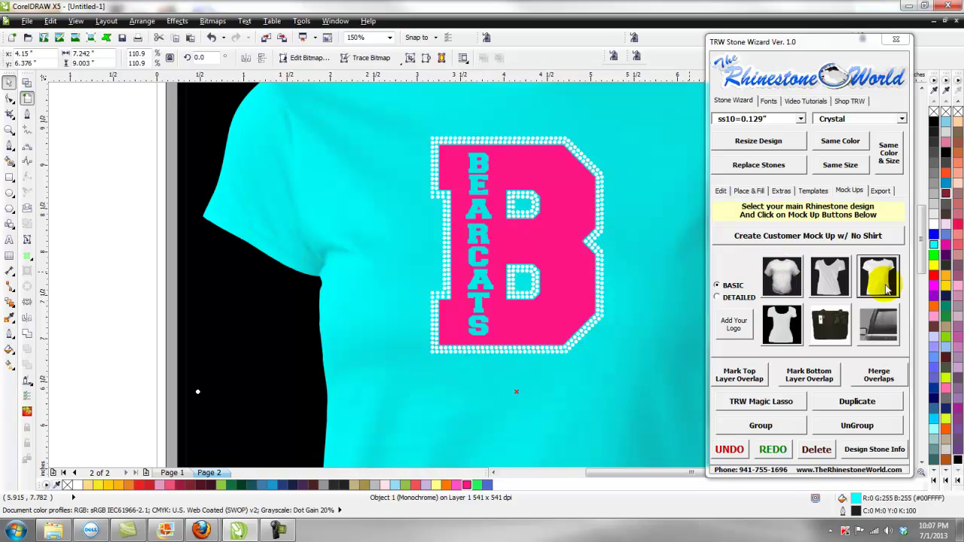
{"action": "left_click", "coordinate": [934, 287]}
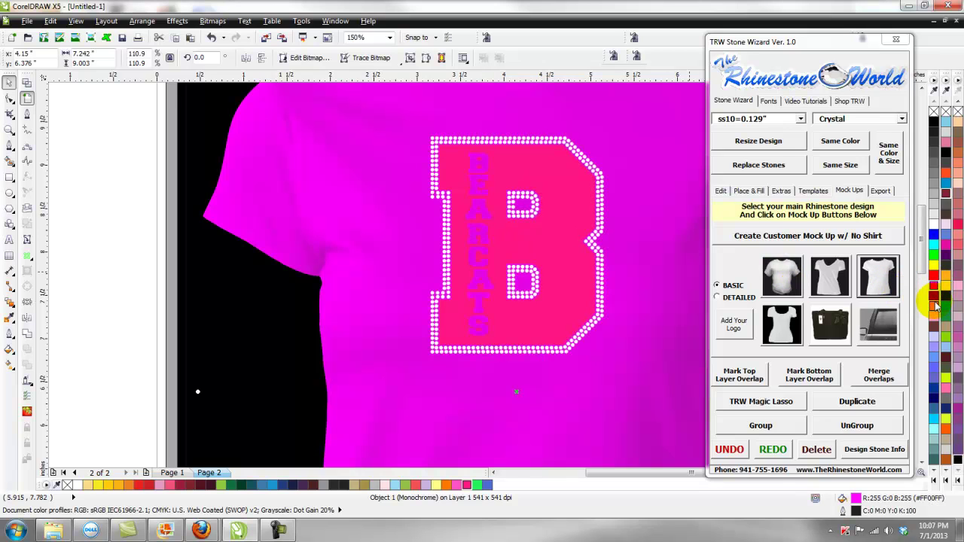
{"action": "left_click", "coordinate": [935, 305]}
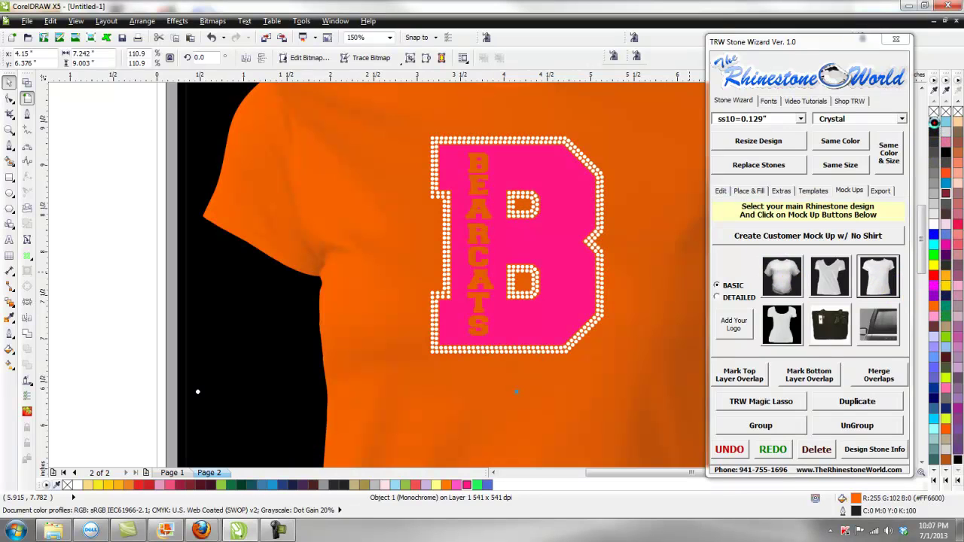
{"action": "left_click", "coordinate": [934, 122]}
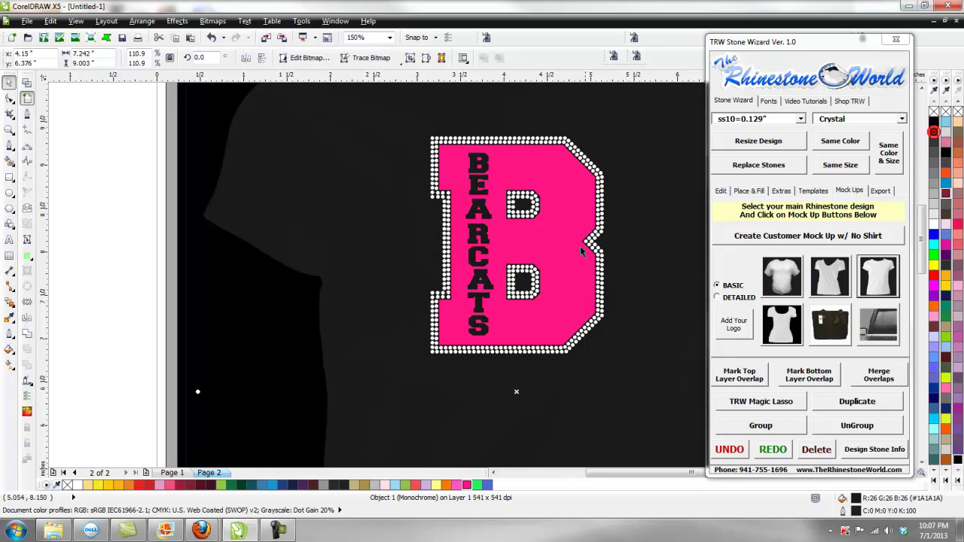
{"action": "scroll", "coordinate": [305, 302], "scroll_direction": "down", "scroll_amount": 2}
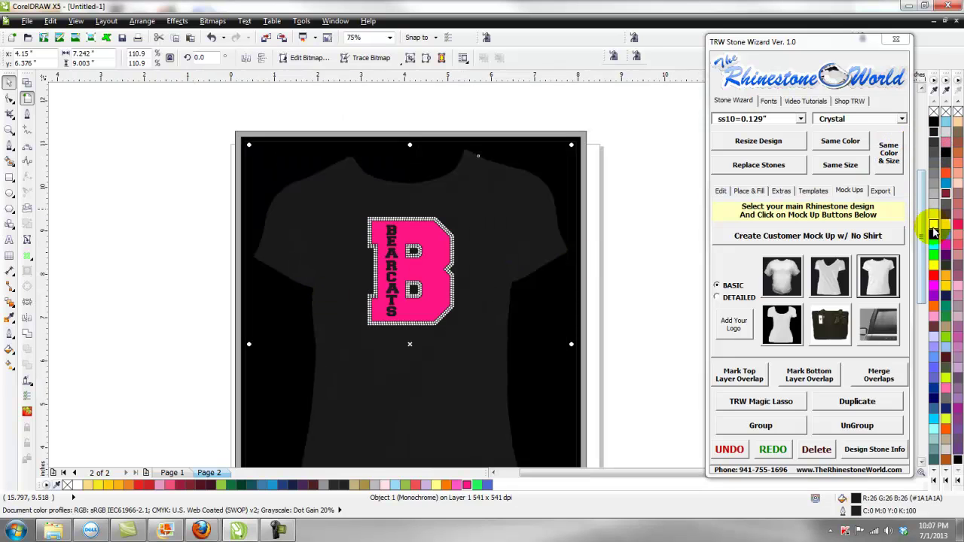
- Try white as the shirt image's outline colour to bring out its fabric highlights, and settle on a mid grey
{"action": "right_click", "coordinate": [934, 231]}
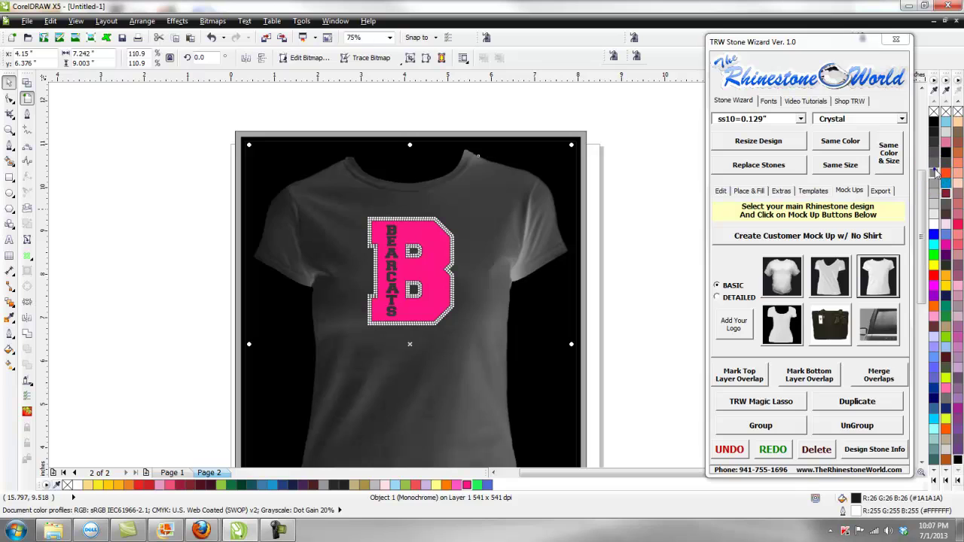
{"action": "right_click", "coordinate": [935, 174]}
{"action": "left_click", "coordinate": [620, 201]}
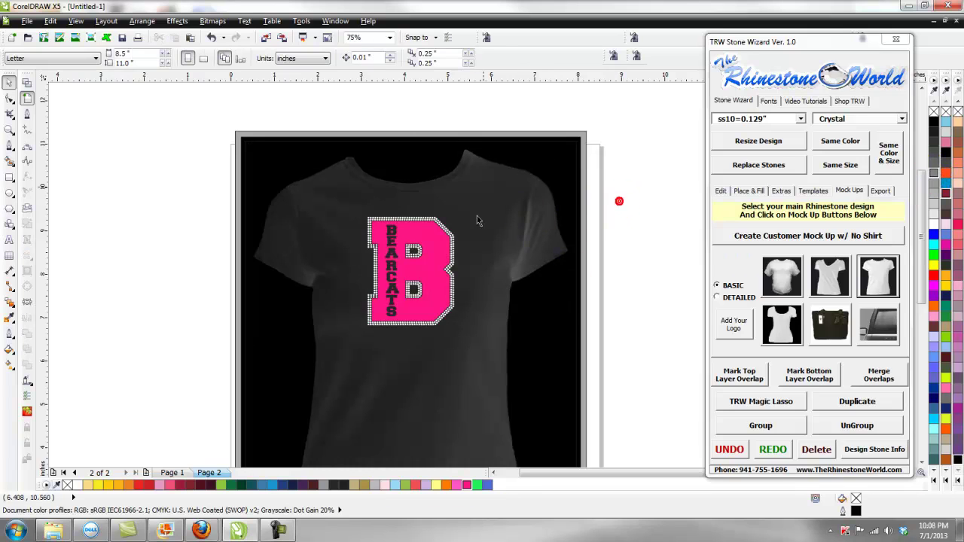
- Fill the background rectangle behind the shirt with white, create a customer mock-up without a shirt, and return to Page 2
{"action": "left_click", "coordinate": [560, 169]}
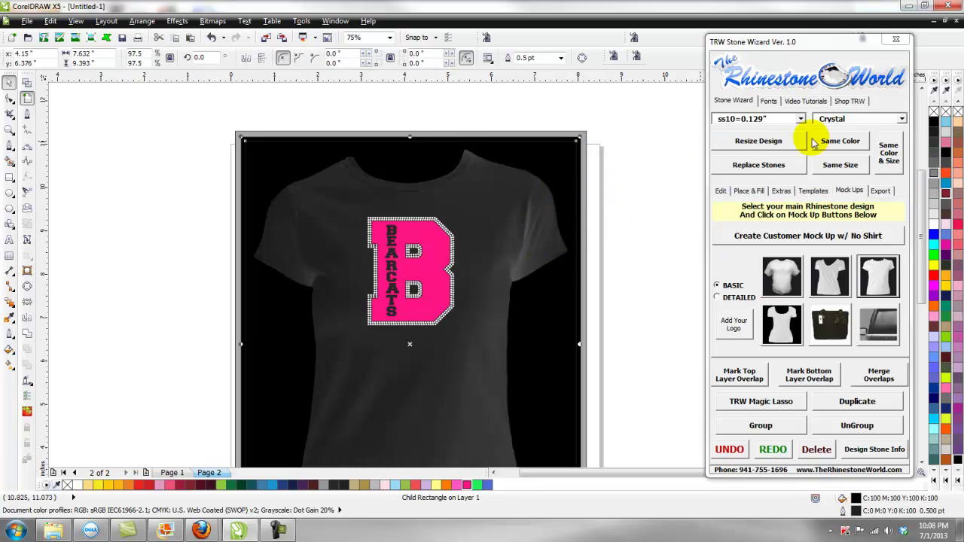
{"action": "left_click", "coordinate": [932, 221]}
{"action": "left_click", "coordinate": [723, 235]}
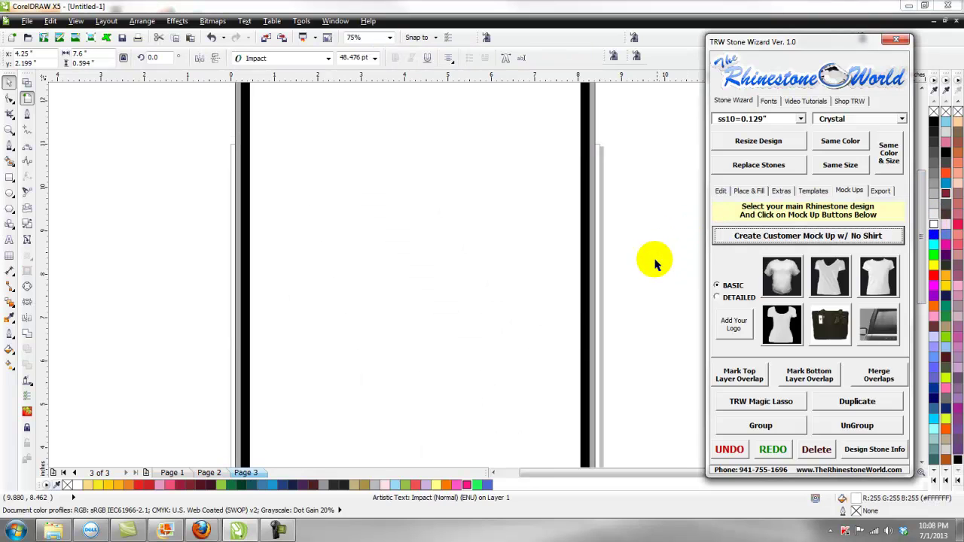
{"action": "left_click", "coordinate": [207, 473]}
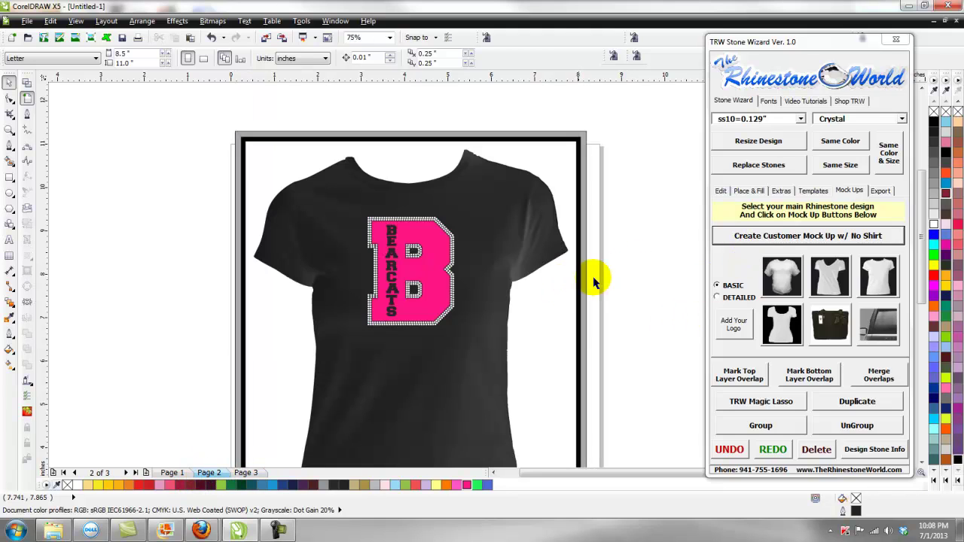
- Examine the shirt mock-up as a whole and up close around the BEARCATS lettering and the B's rhinestone outline
{"action": "scroll", "coordinate": [482, 243], "scroll_direction": "down", "scroll_amount": 1}
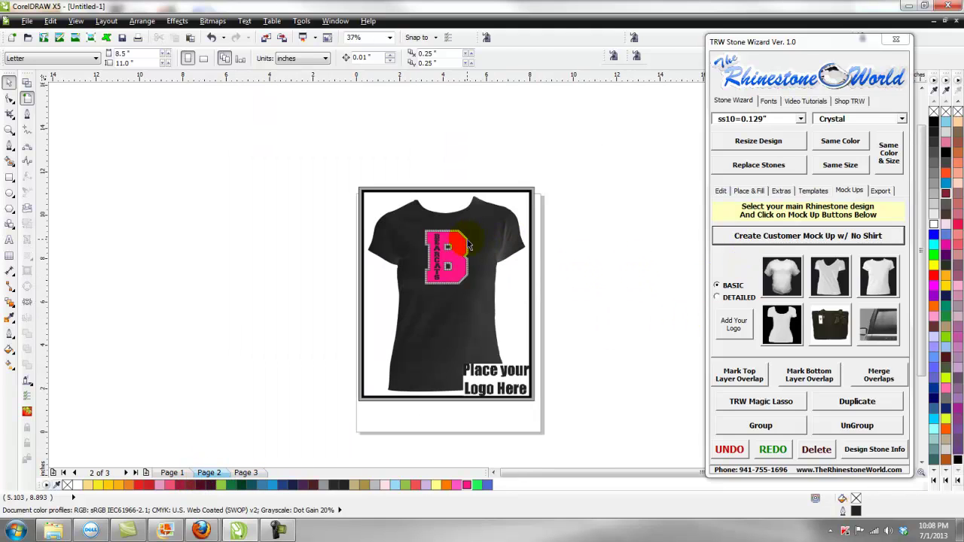
{"action": "scroll", "coordinate": [449, 248], "scroll_direction": "up", "scroll_amount": 1}
{"action": "scroll", "coordinate": [449, 250], "scroll_direction": "up", "scroll_amount": 1}
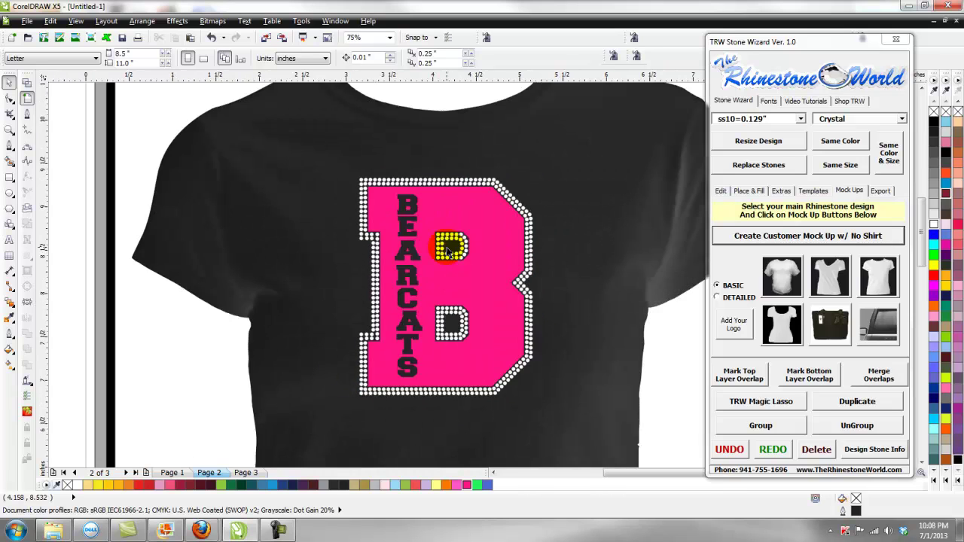
{"action": "scroll", "coordinate": [450, 249], "scroll_direction": "down", "scroll_amount": 1}
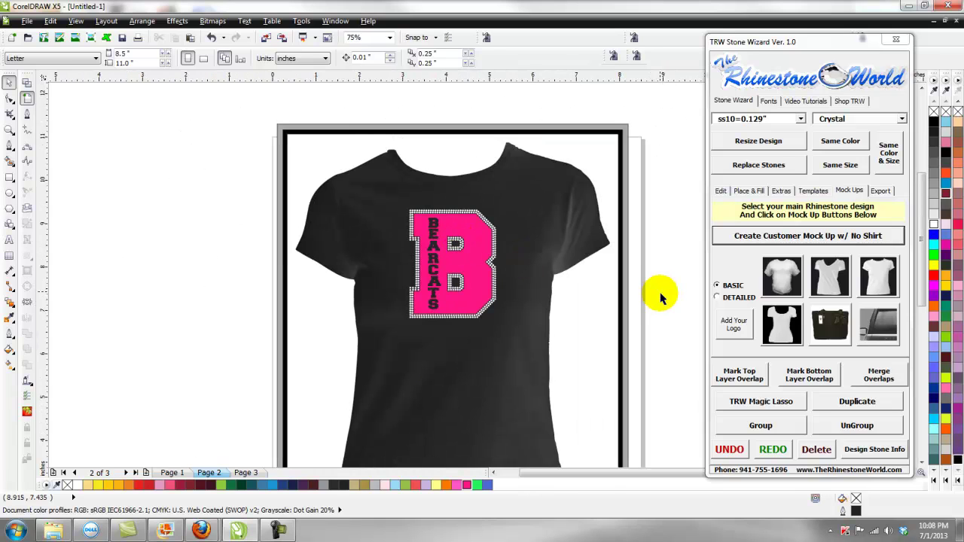
{"action": "scroll", "coordinate": [663, 309], "scroll_direction": "down", "scroll_amount": 1}
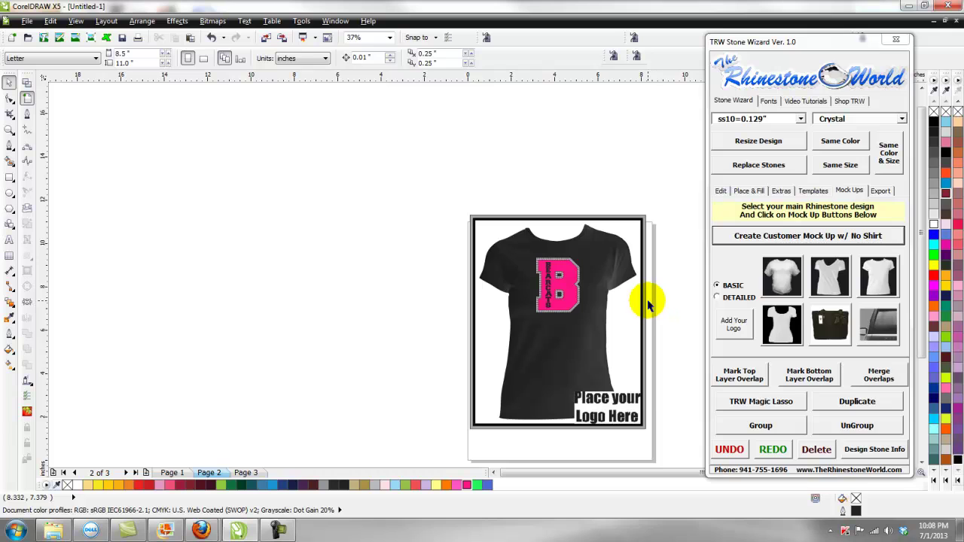
{"action": "scroll", "coordinate": [544, 283], "scroll_direction": "up", "scroll_amount": 1}
{"action": "scroll", "coordinate": [544, 283], "scroll_direction": "up", "scroll_amount": 1}
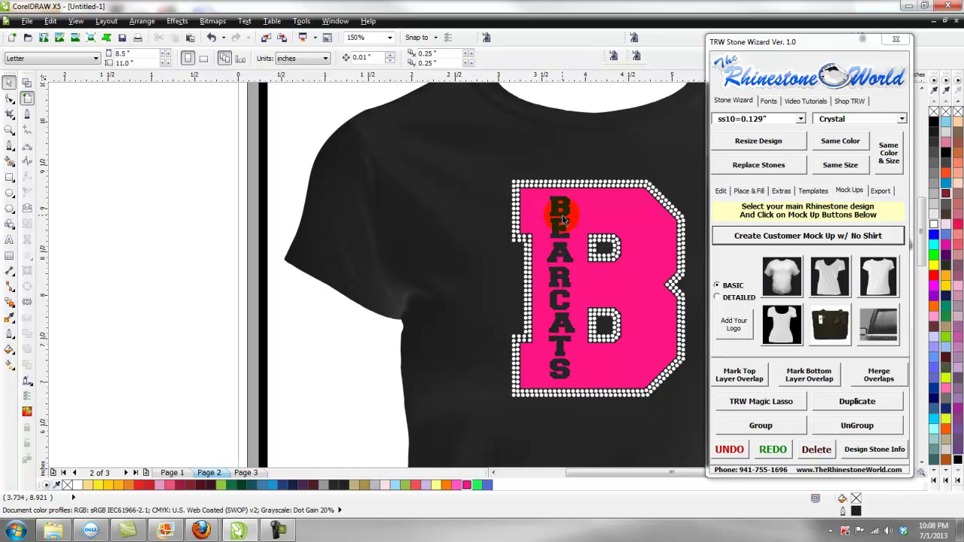
{"action": "scroll", "coordinate": [549, 317], "scroll_direction": "down", "scroll_amount": 1}
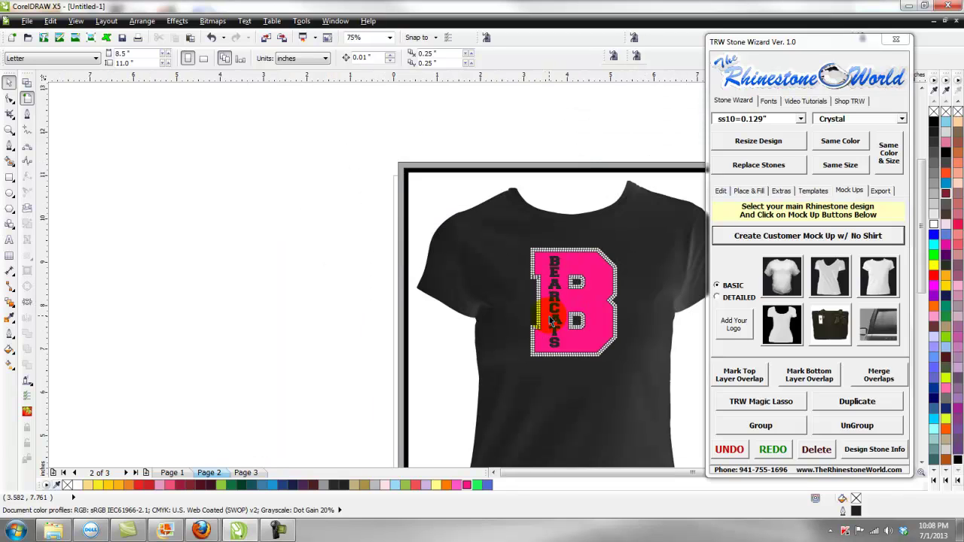
- Go back to Page 1 and view the whole pink B design there
{"action": "left_click", "coordinate": [171, 474]}
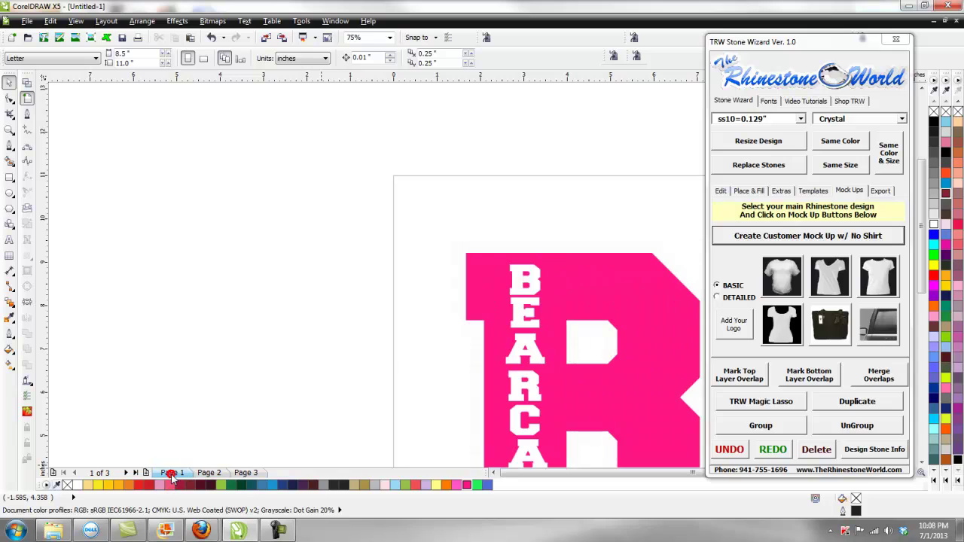
{"action": "scroll", "coordinate": [320, 335], "scroll_direction": "down", "scroll_amount": 1}
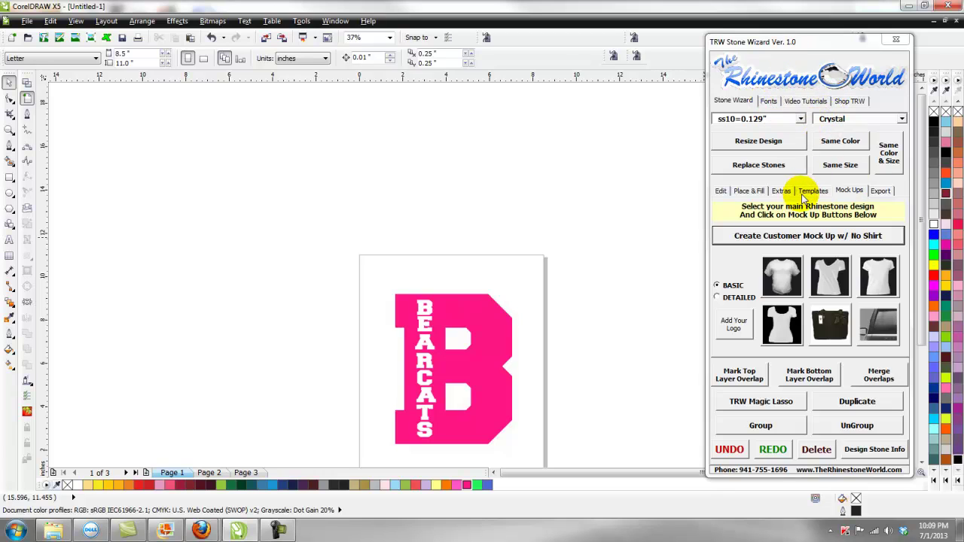
{"action": "left_click", "coordinate": [498, 336]}
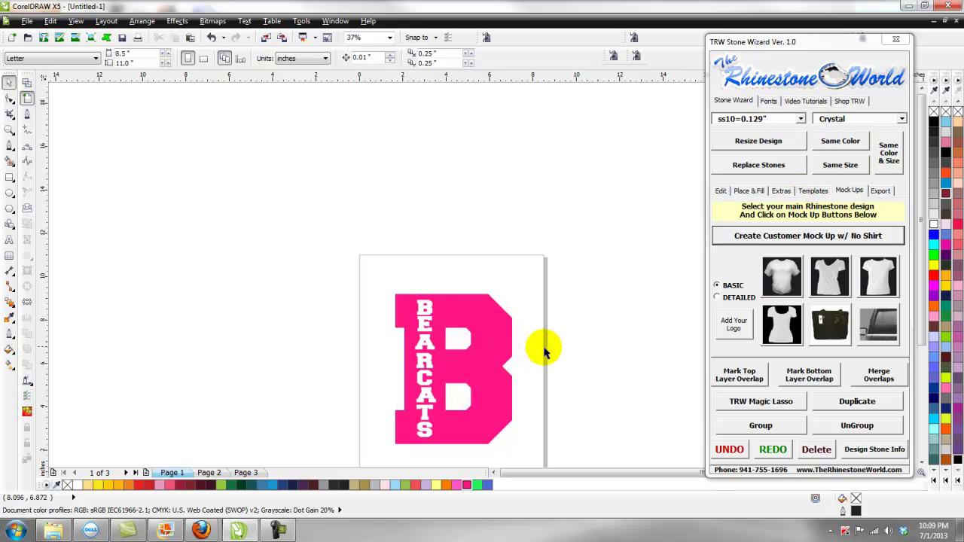